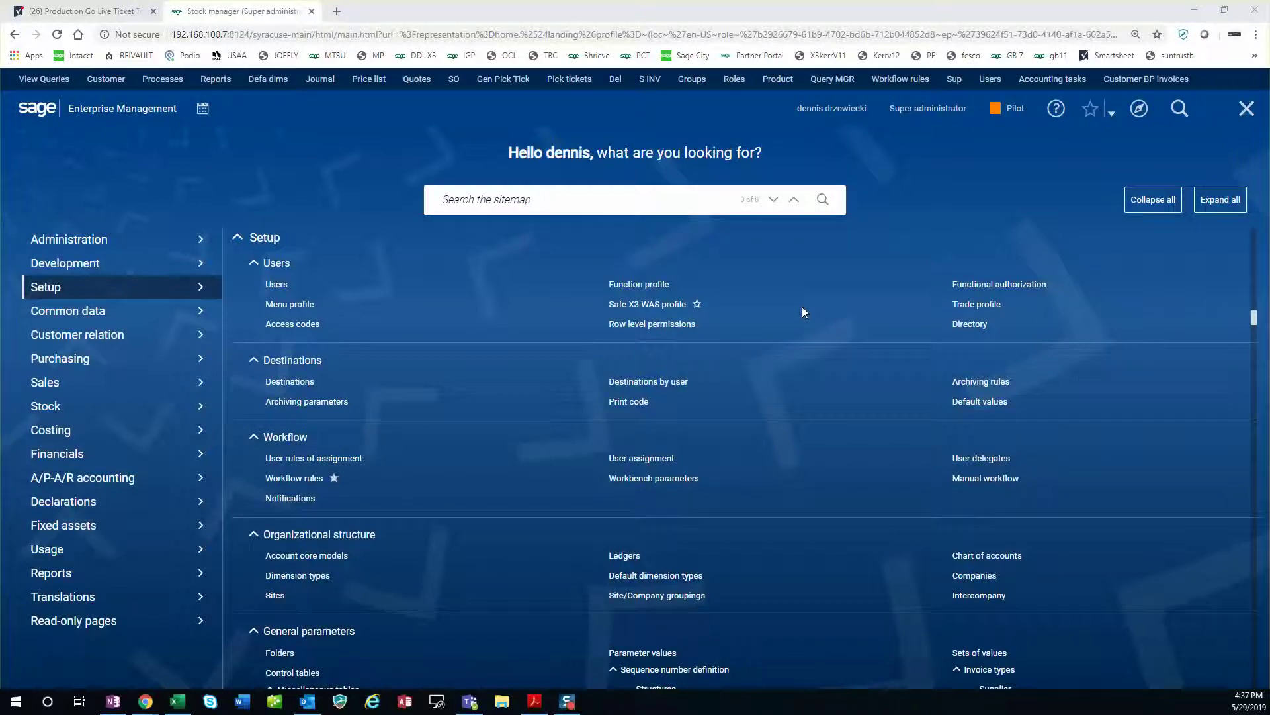
# Open the new user's global record for editing from Administration > Users in the sitemap.
pyautogui.click(104, 245)
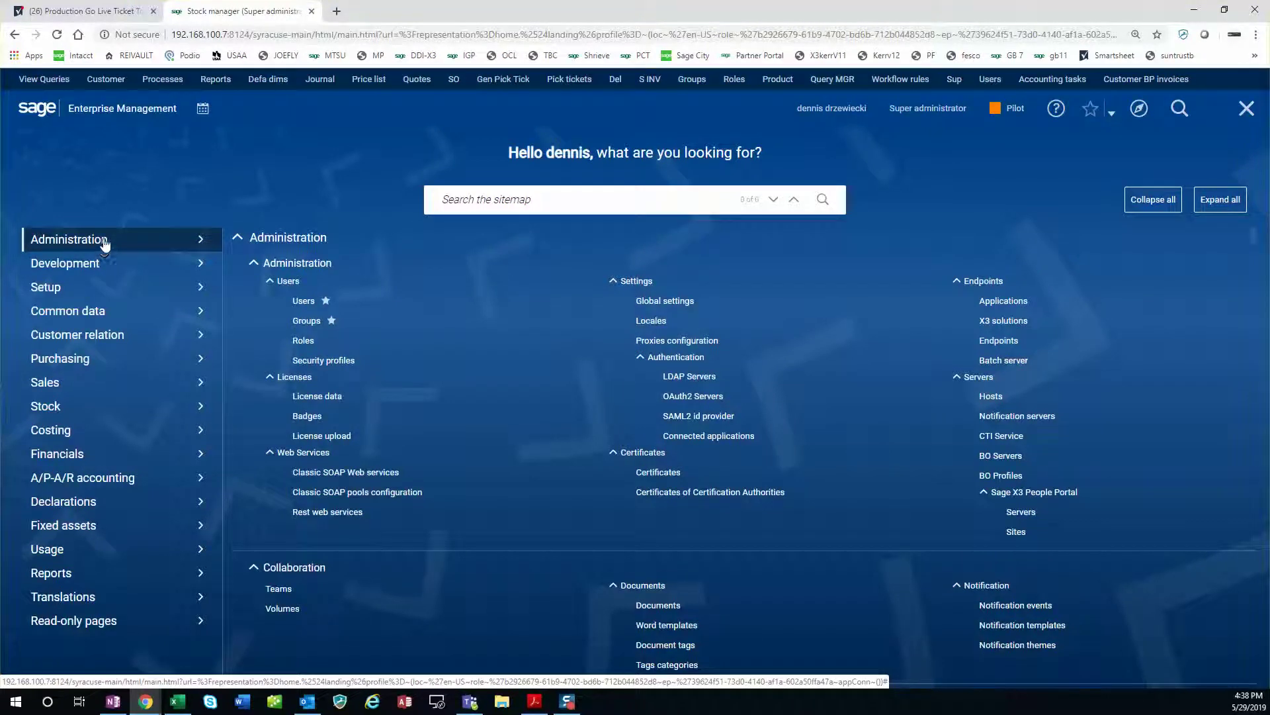
pyautogui.click(303, 302)
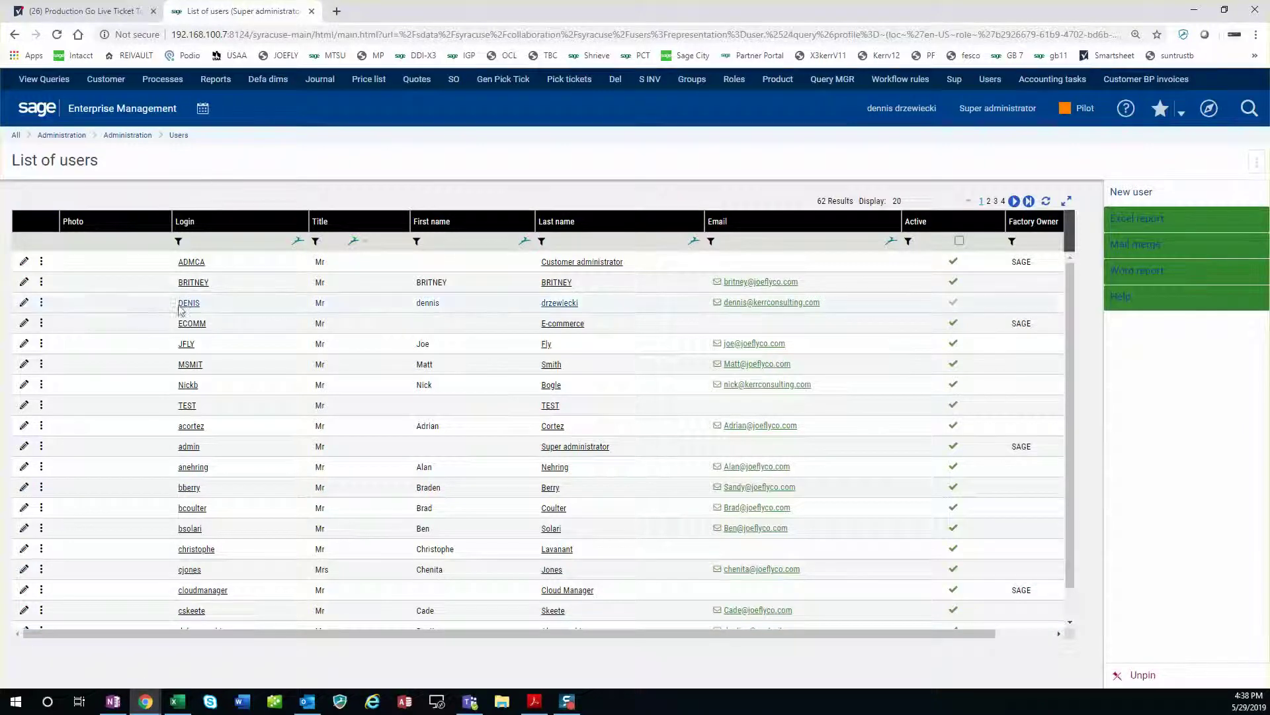
pyautogui.click(22, 303)
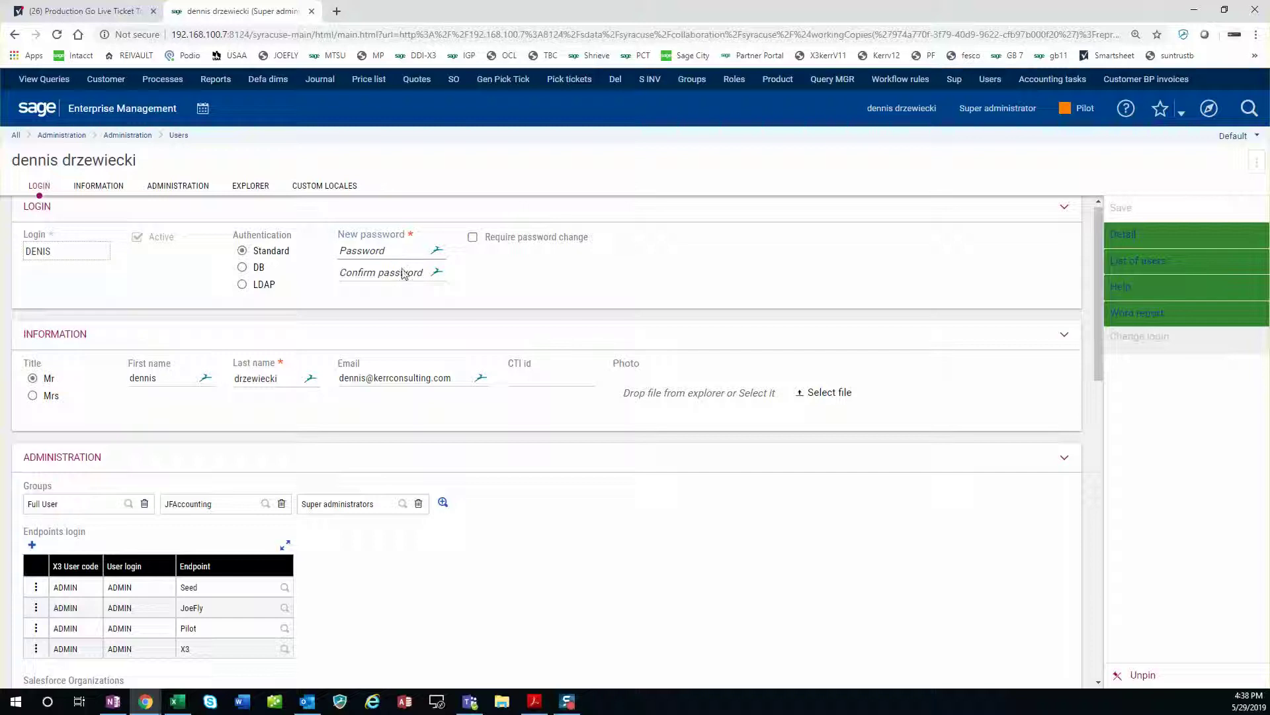
# Enter a trial new password and its confirmation, then dismiss the suggestion box.
pyautogui.click(398, 250)
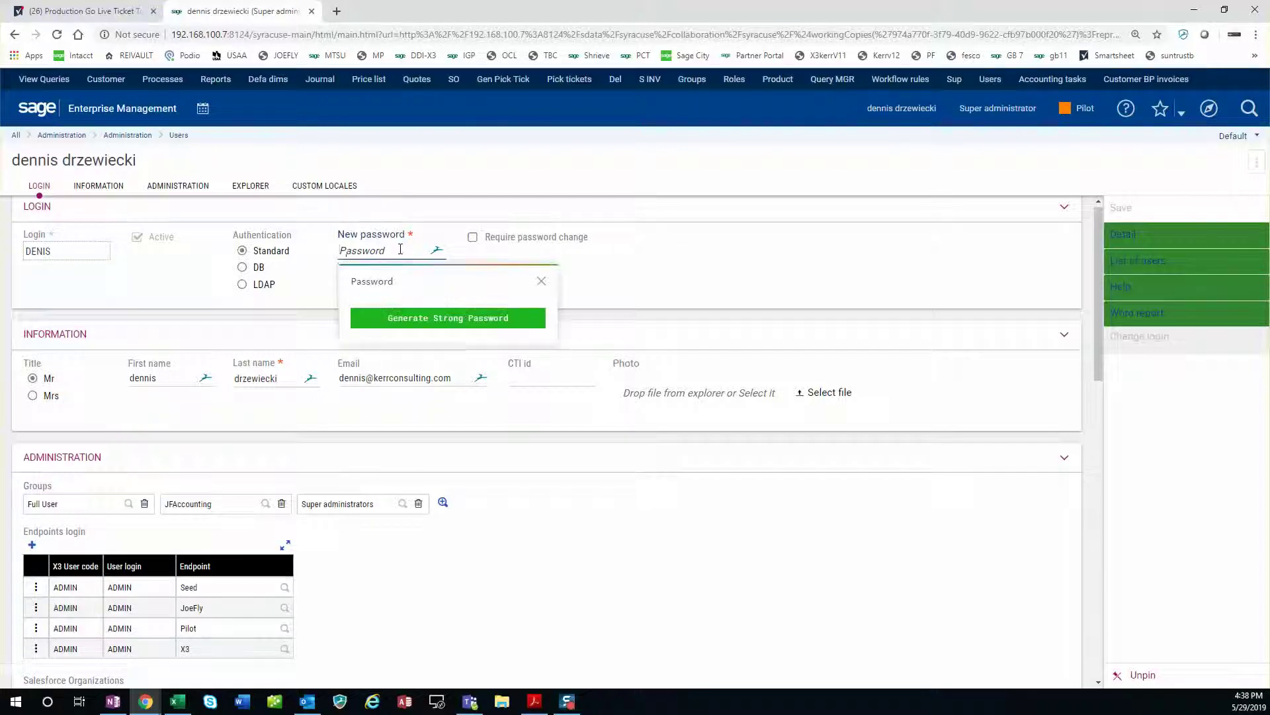
pyautogui.write('pa')
pyautogui.press('Tab')
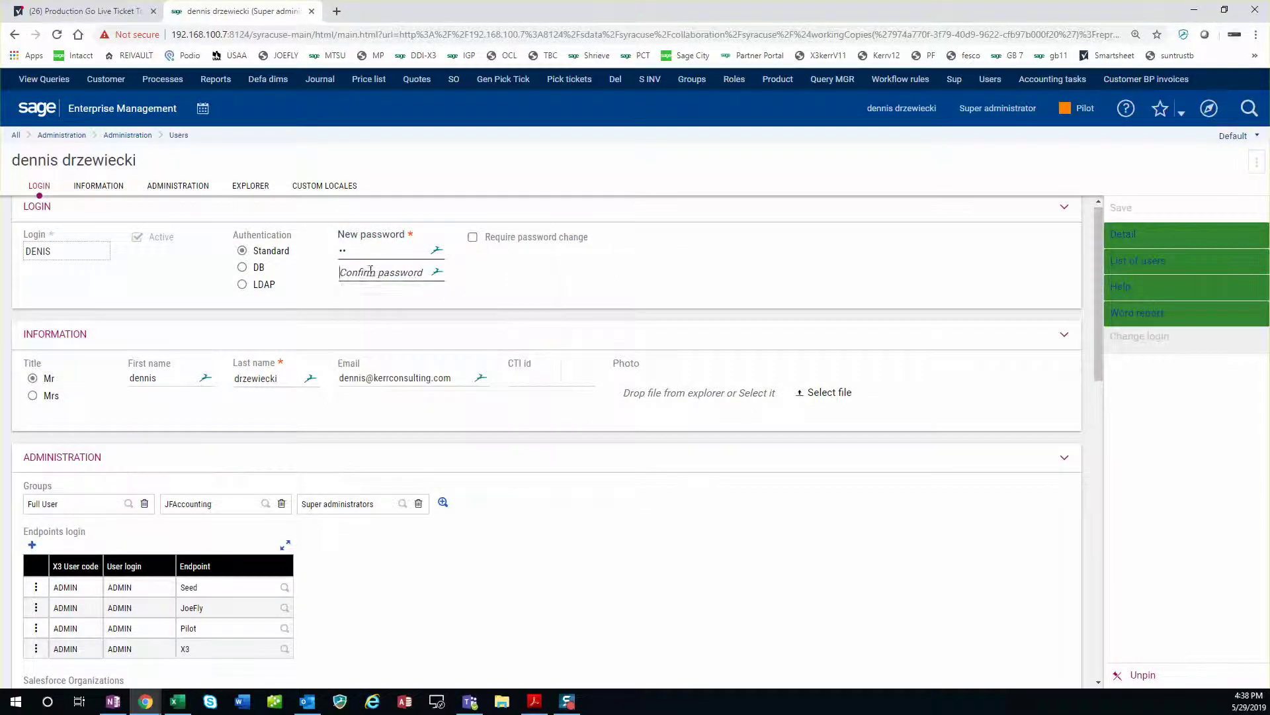
pyautogui.write('pa')
pyautogui.click(541, 303)
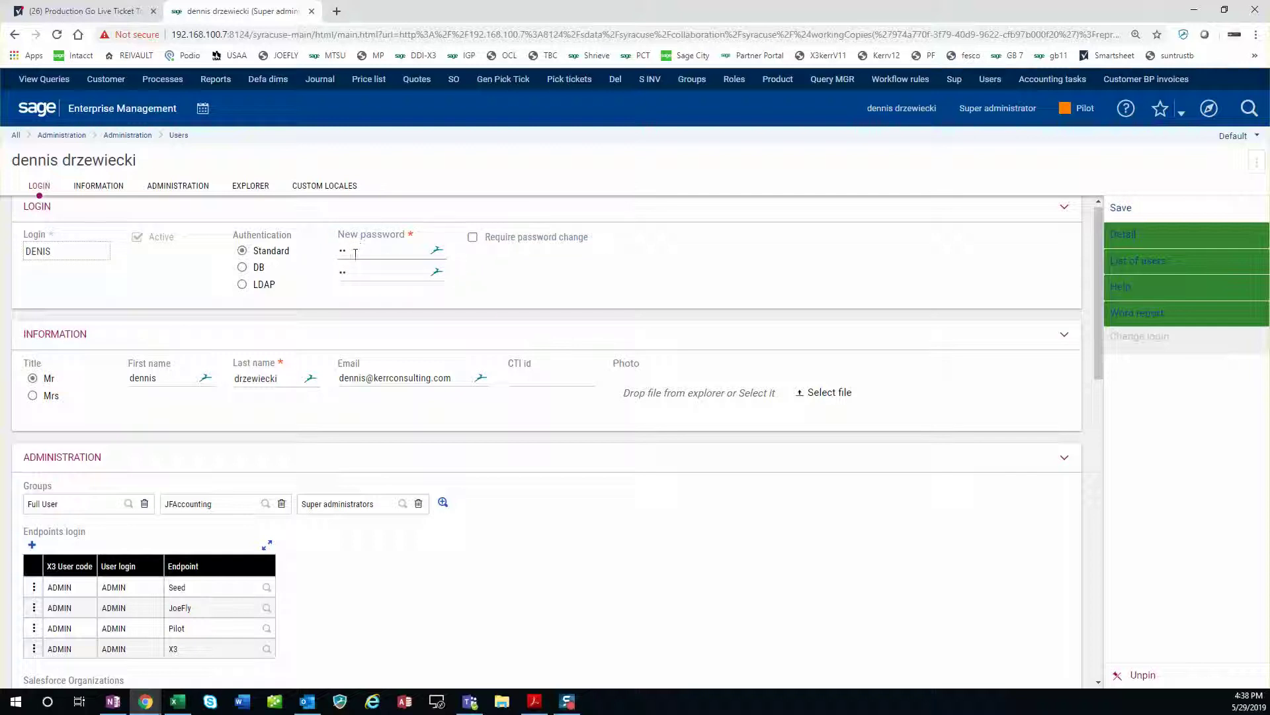
# Turn Require password change on and back off, then clear both password fields.
pyautogui.click(473, 238)
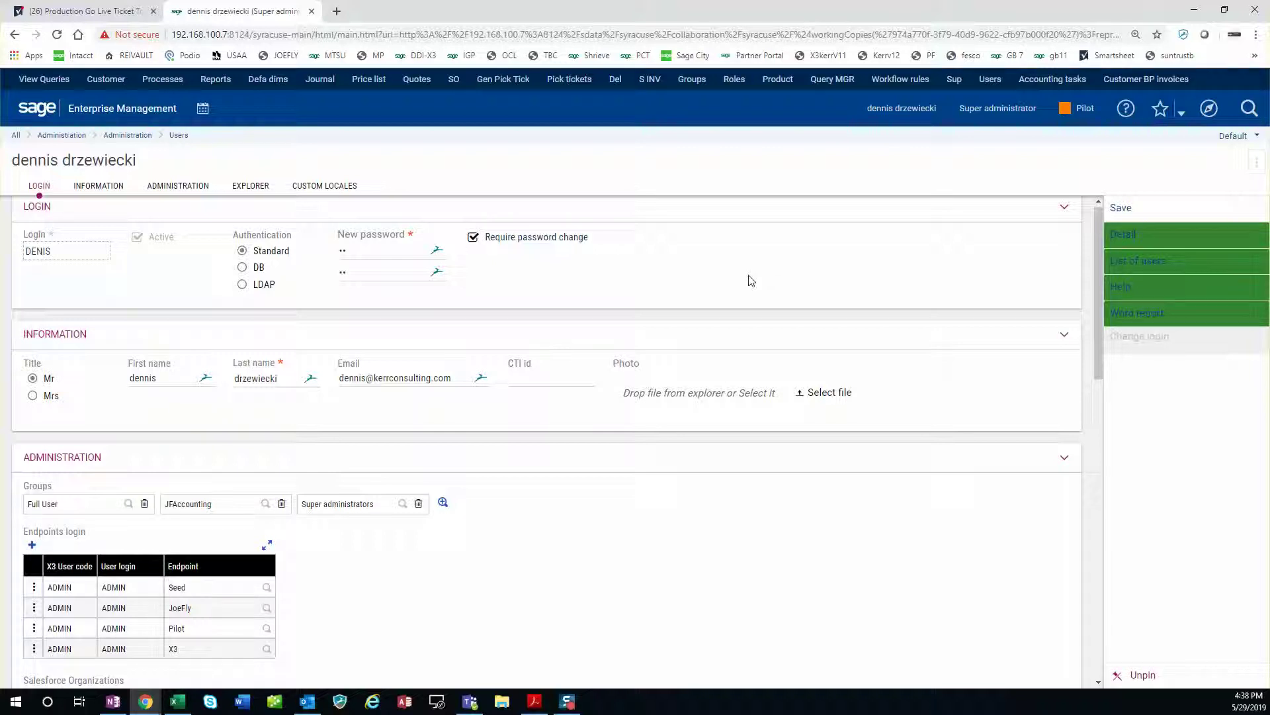
pyautogui.click(473, 238)
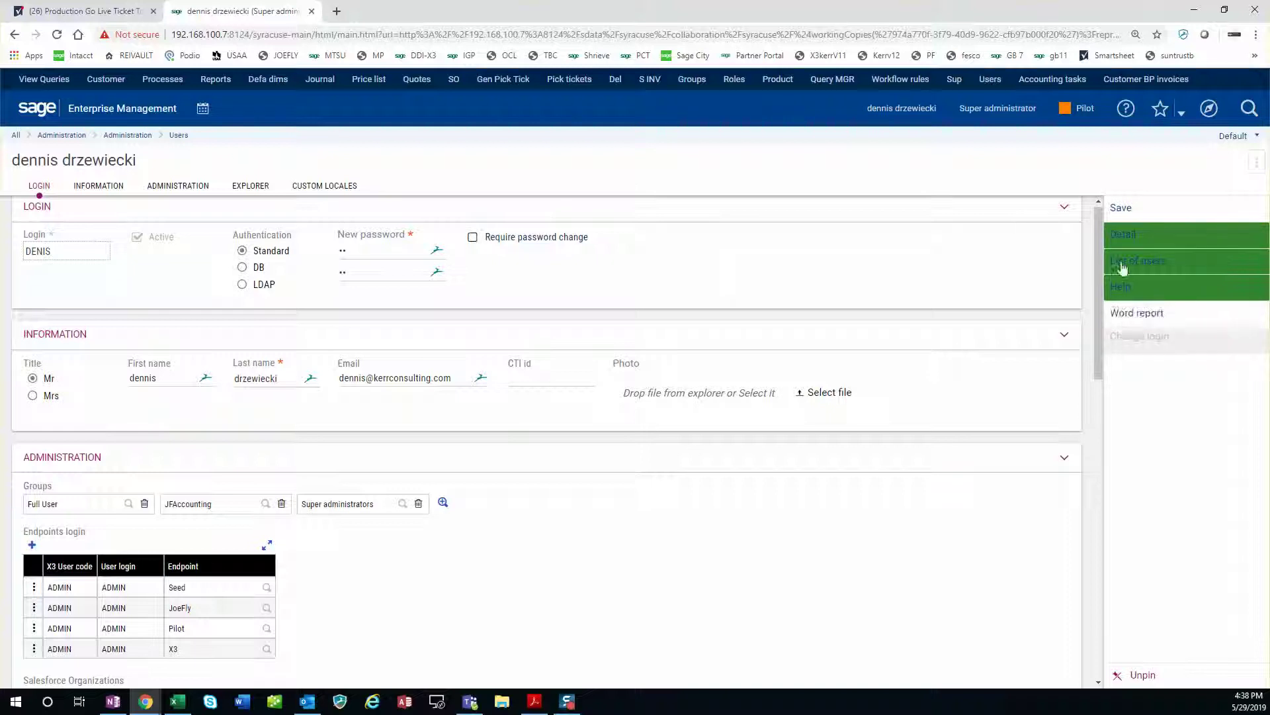
pyautogui.click(363, 250)
pyautogui.press('BackSpace')
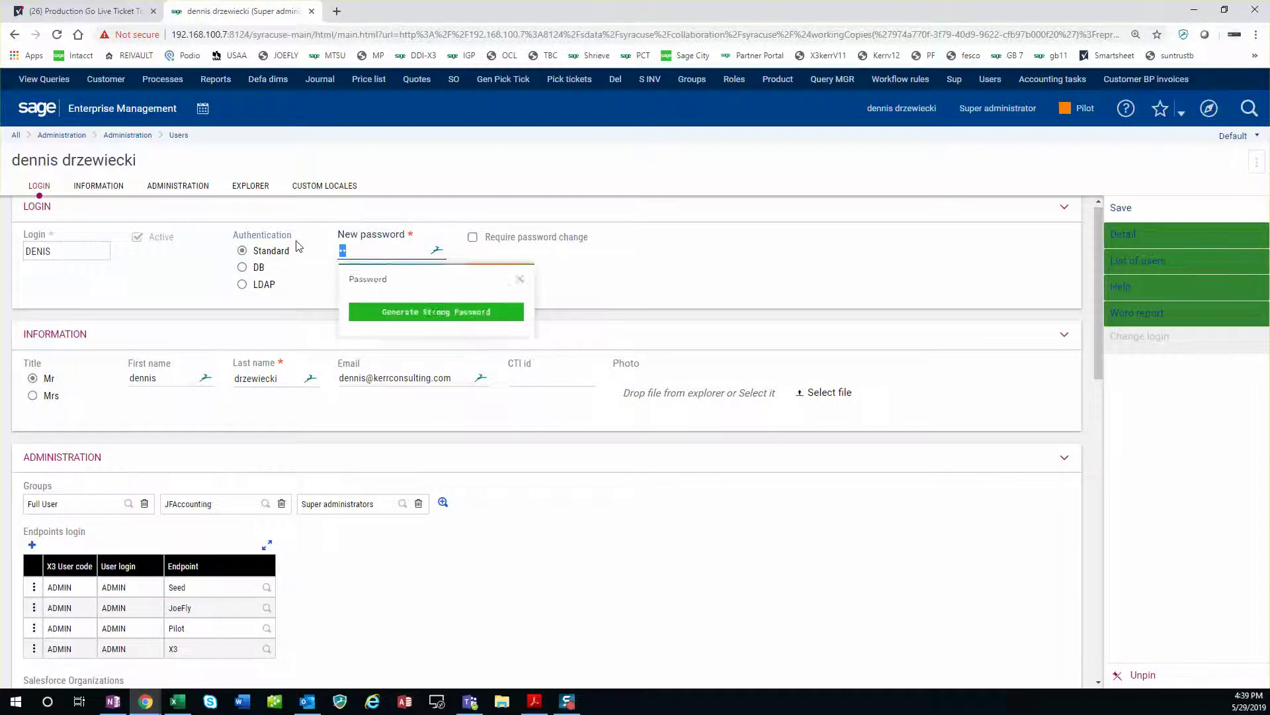
pyautogui.click(384, 267)
pyautogui.press('BackSpace')
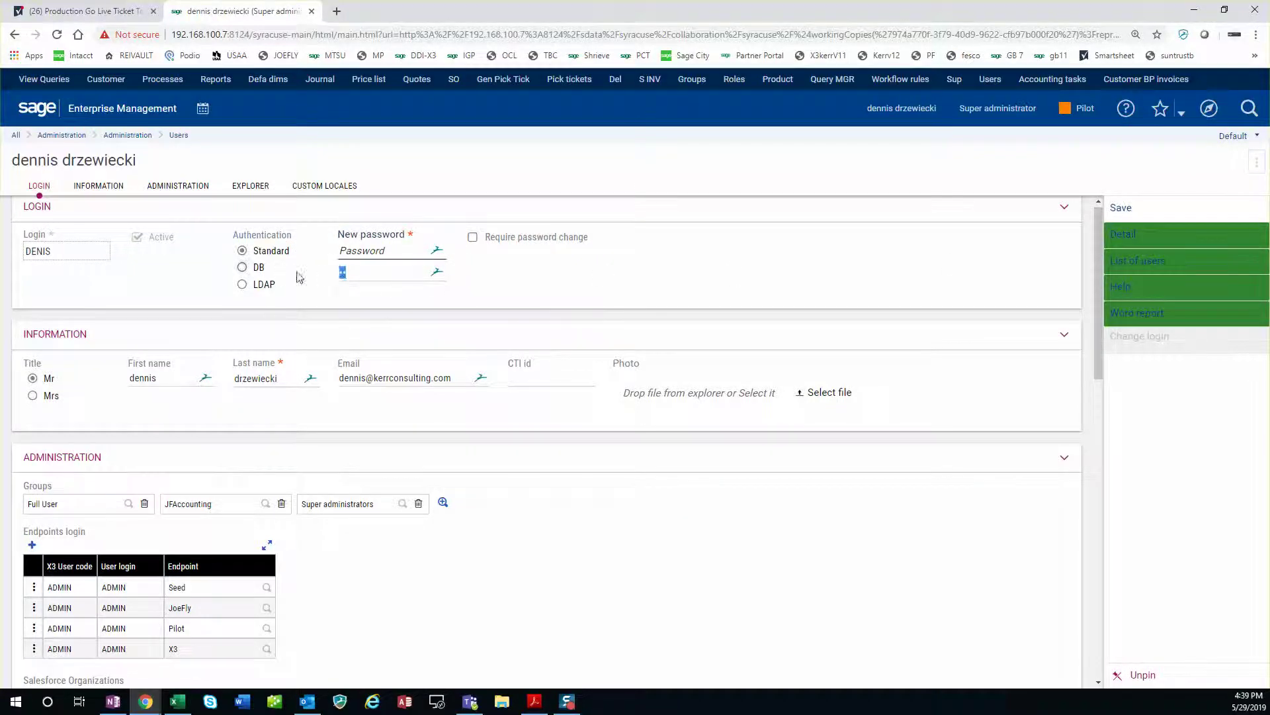
pyautogui.click(761, 284)
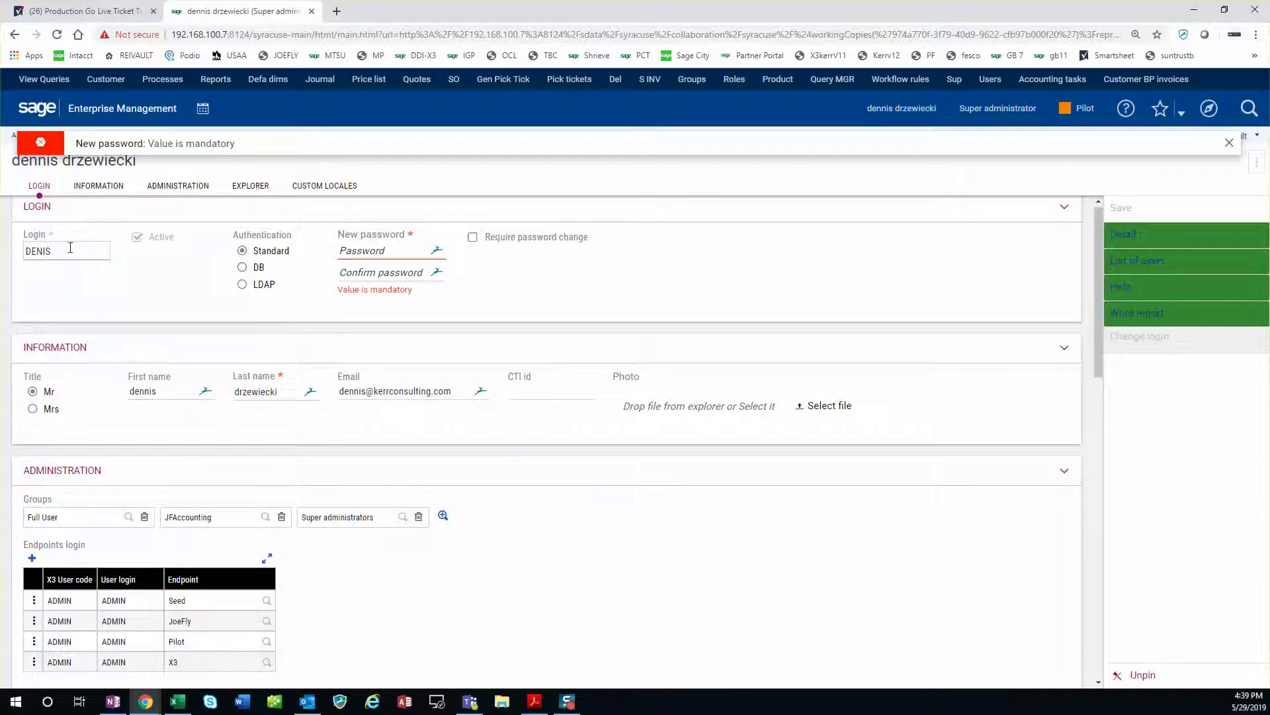
# Select the login value, duplicate the browser tab, and open the sitemap in the new tab.
pyautogui.moveTo(50, 252); pyautogui.dragTo(18, 259)
pyautogui.scroll(-2, 464, 506)
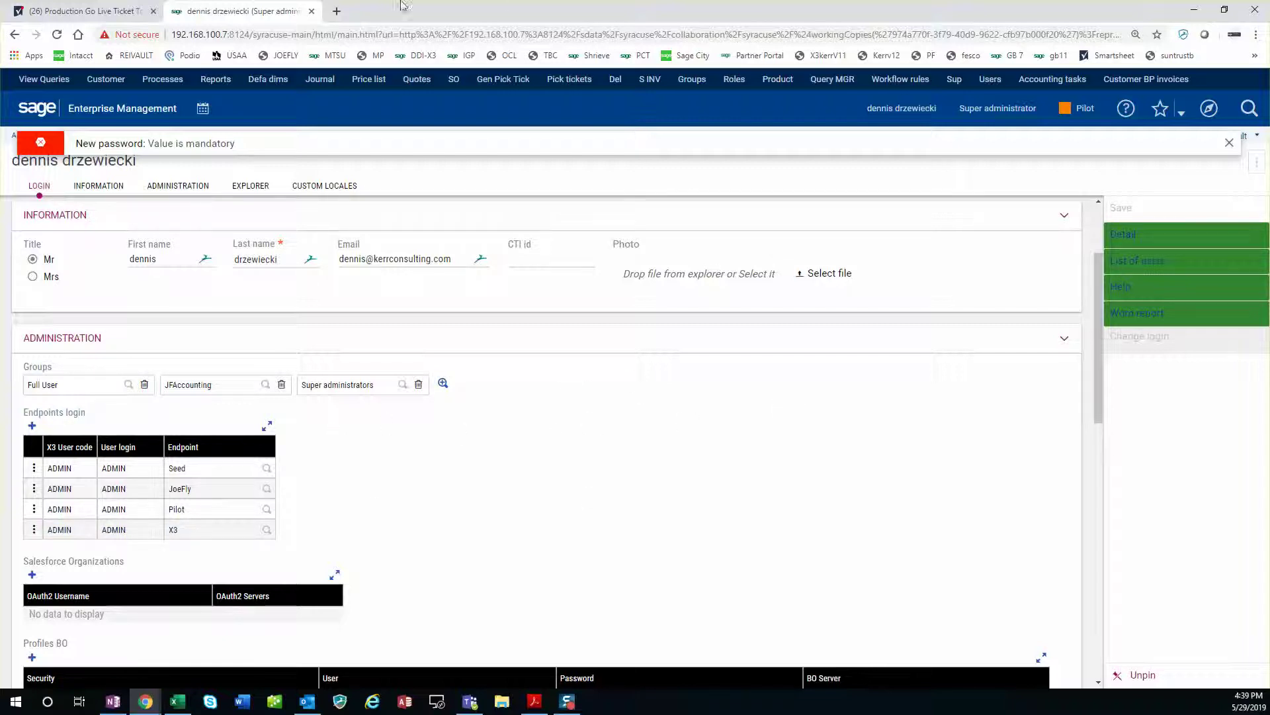
pyautogui.rightClick(244, 21)
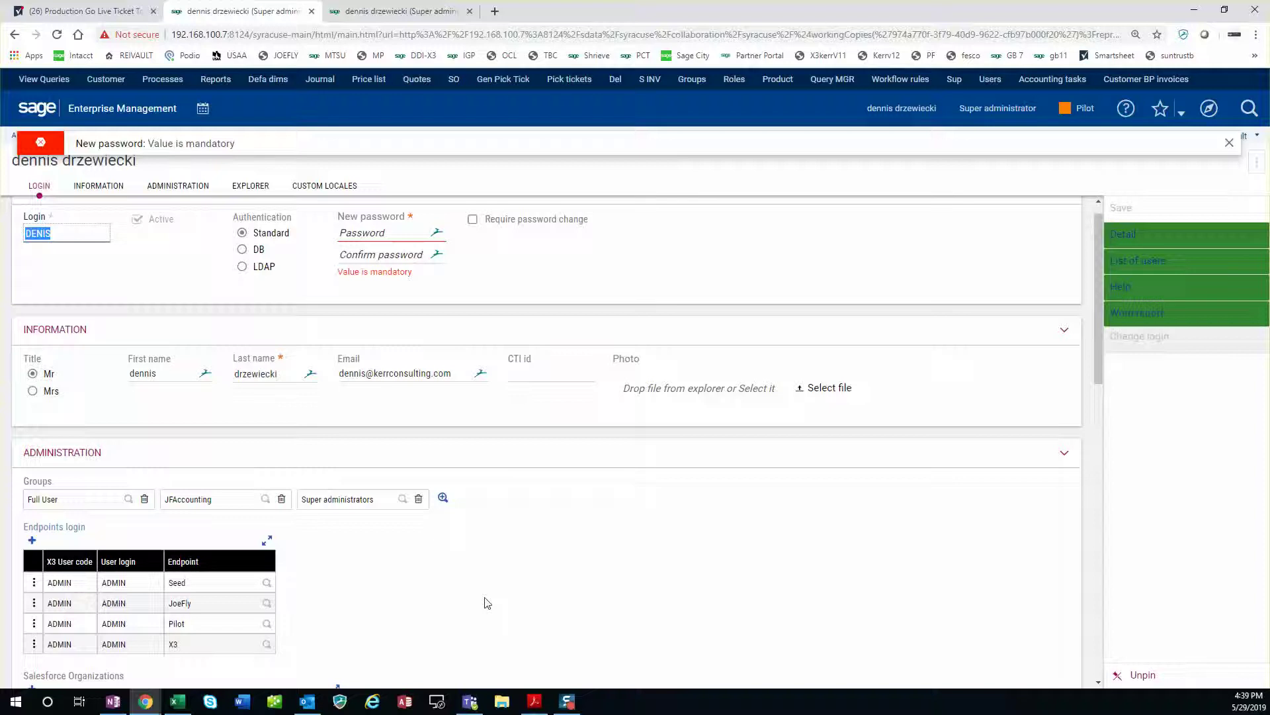
pyautogui.click(413, 12)
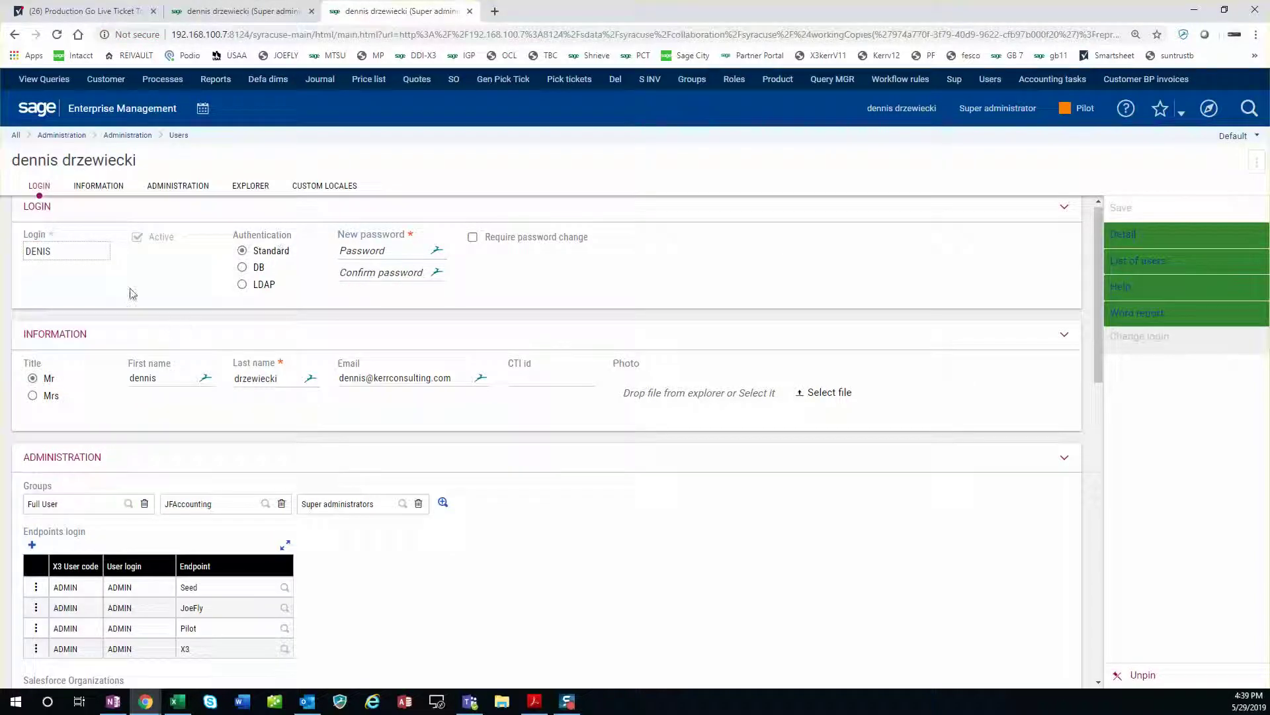
pyautogui.click(1207, 109)
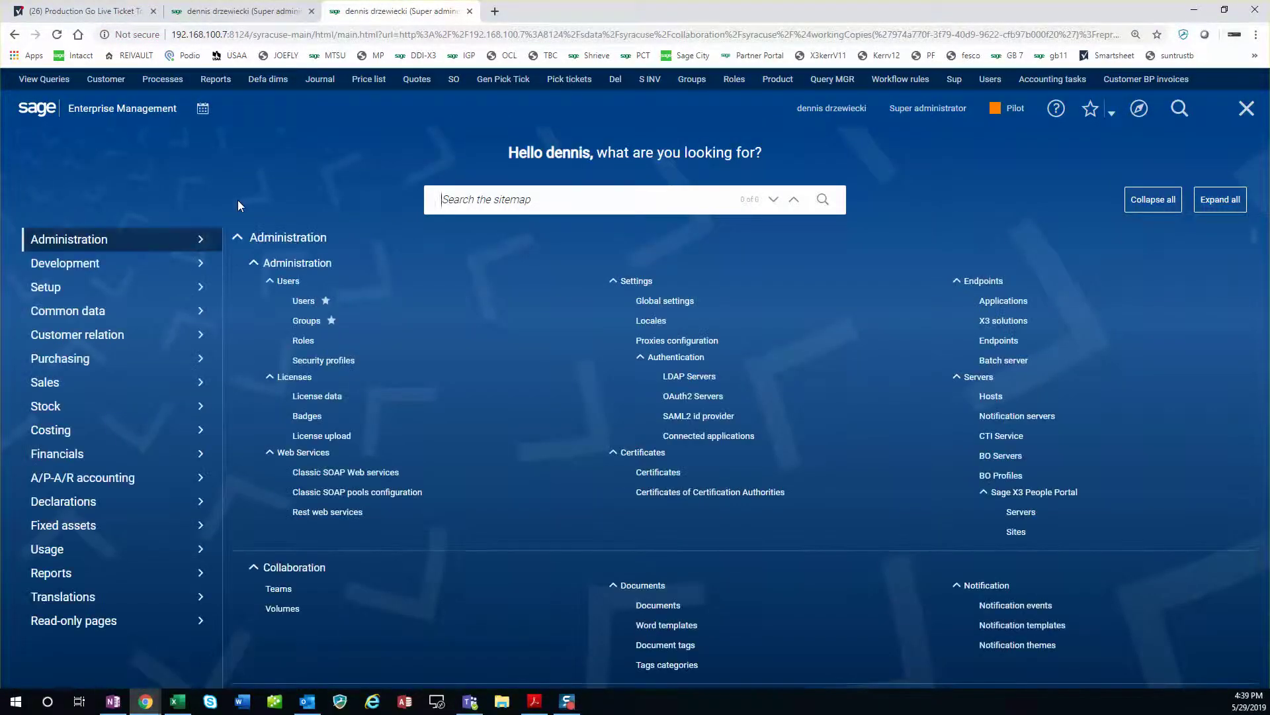
# Open Setup > Users for the Pilot folder, discarding unsaved changes, and focus the code filter.
pyautogui.click(63, 288)
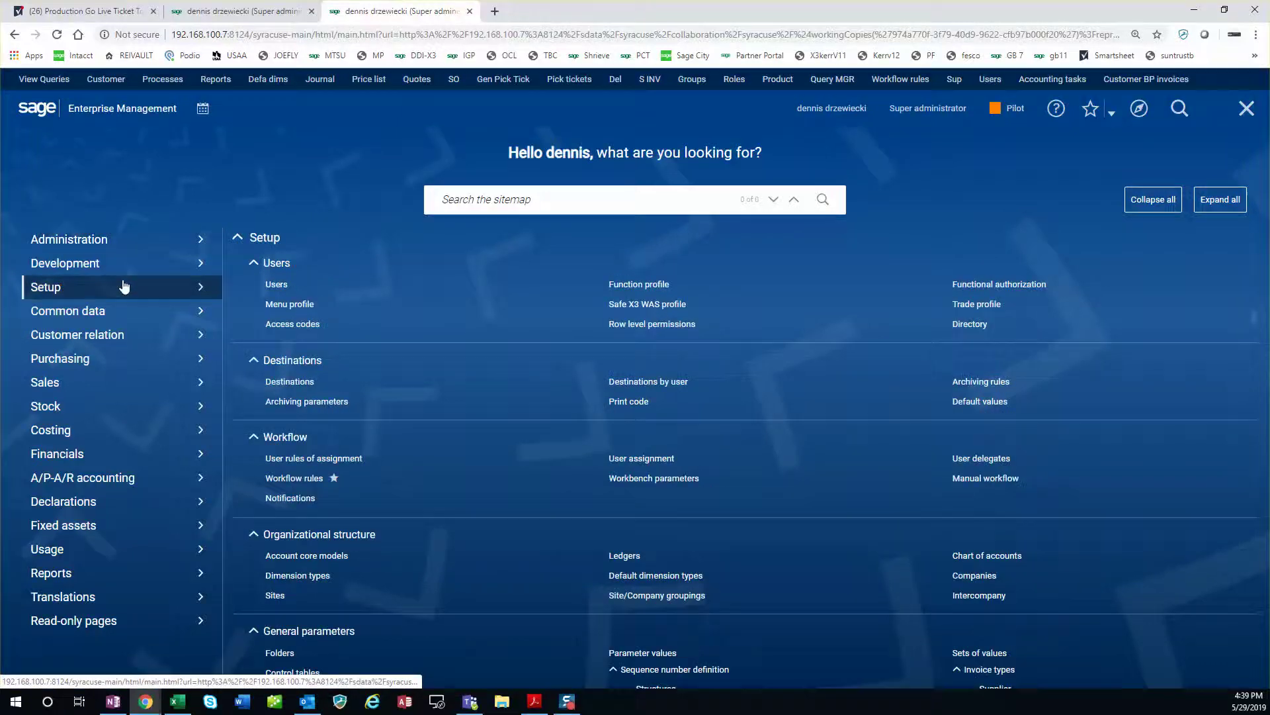
pyautogui.click(275, 286)
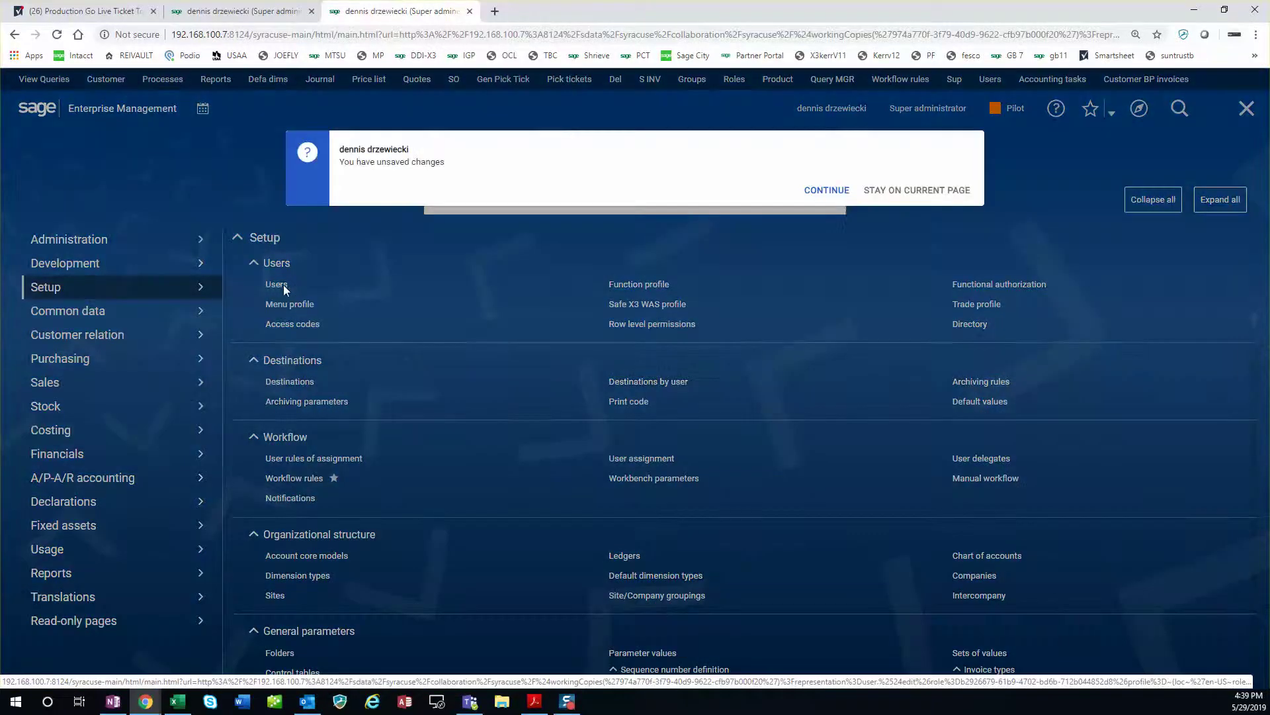
pyautogui.click(834, 192)
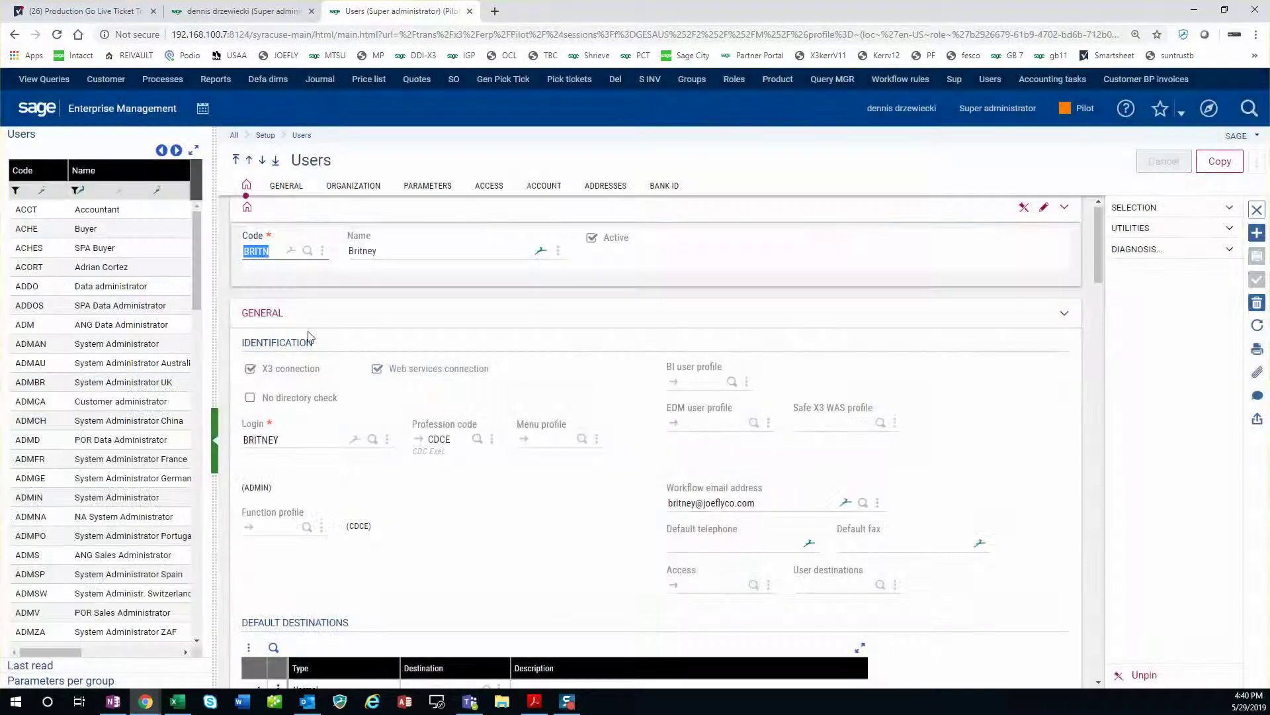
pyautogui.click(40, 190)
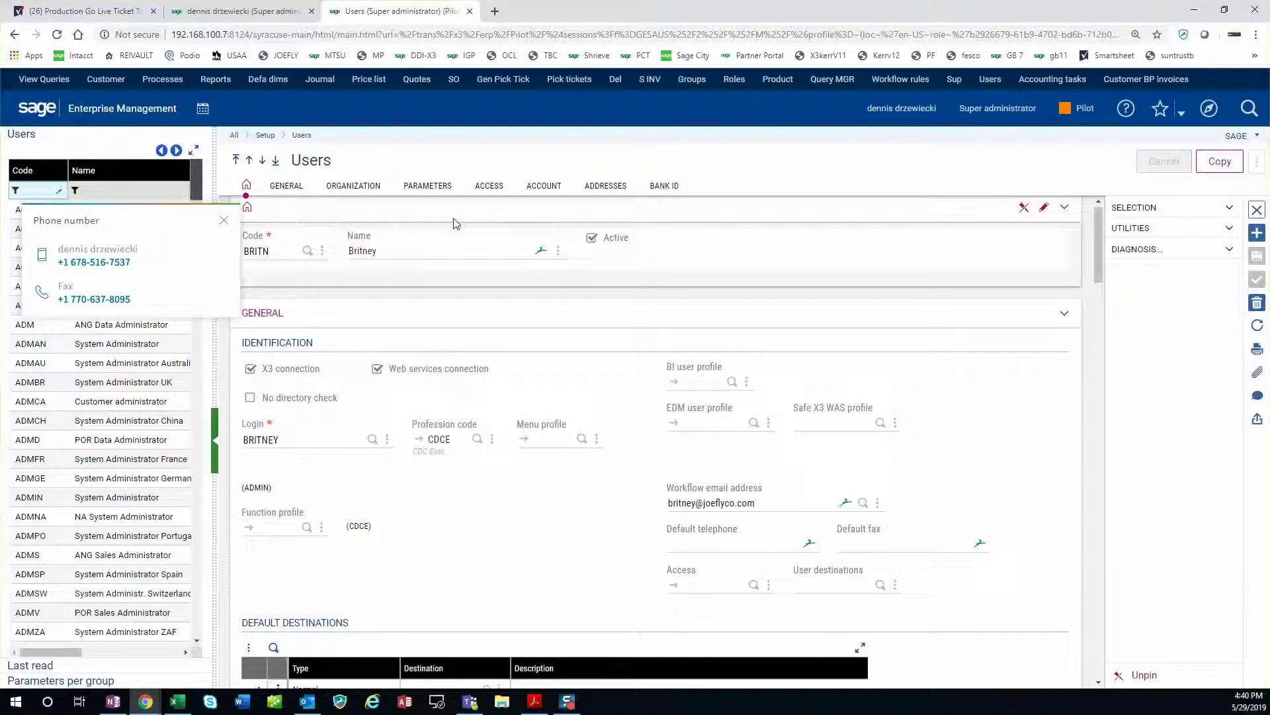
# Close the phone popup and load the folder user record by entering the new user's code.
pyautogui.click(466, 157)
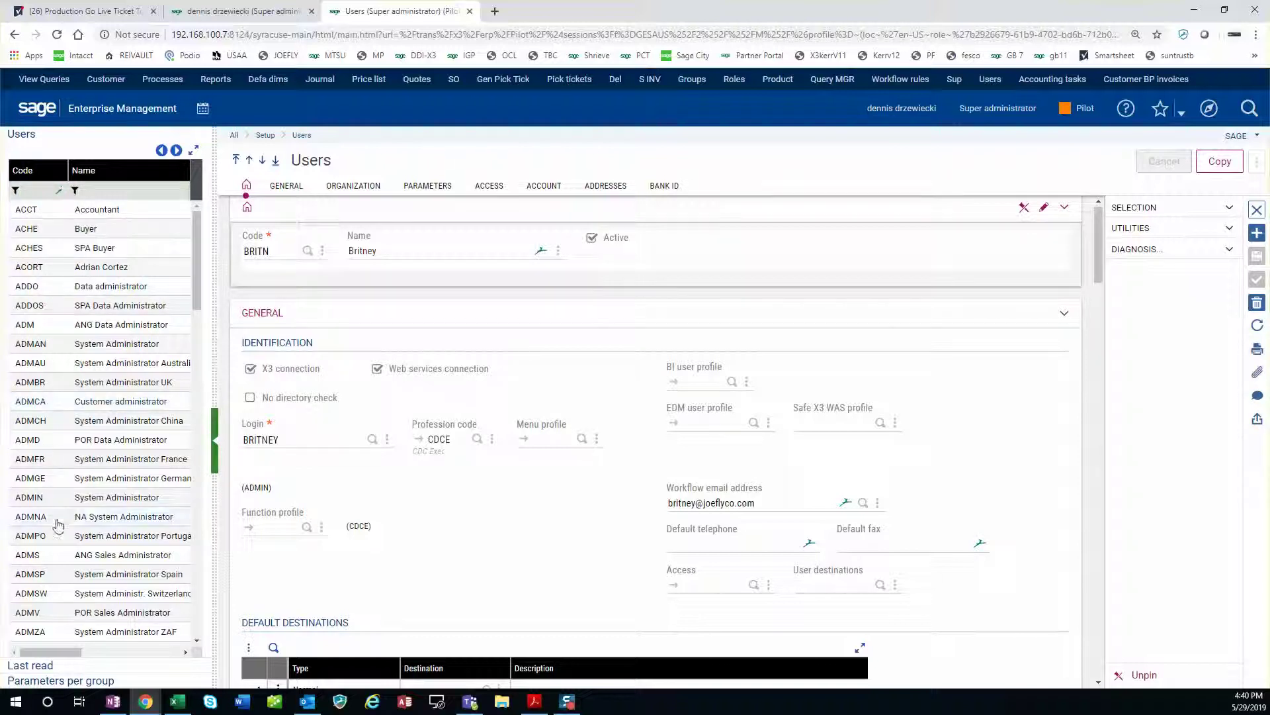
pyautogui.click(38, 500)
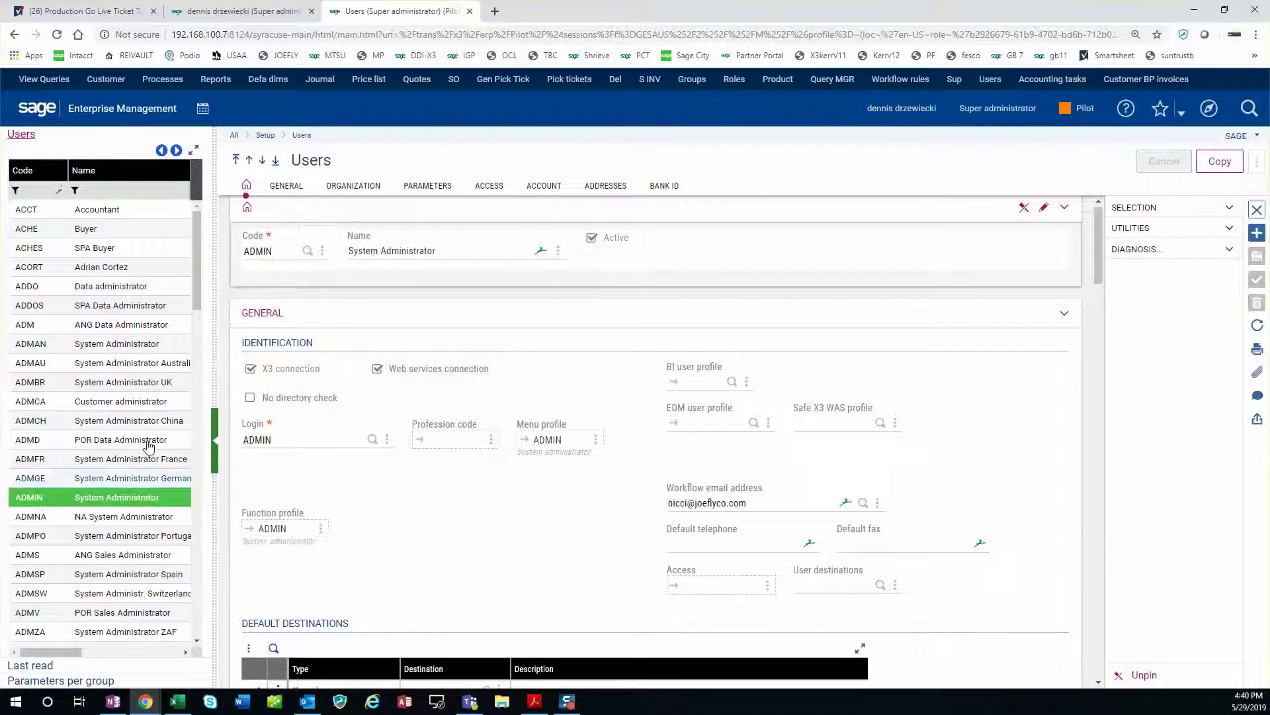
pyautogui.click(284, 251)
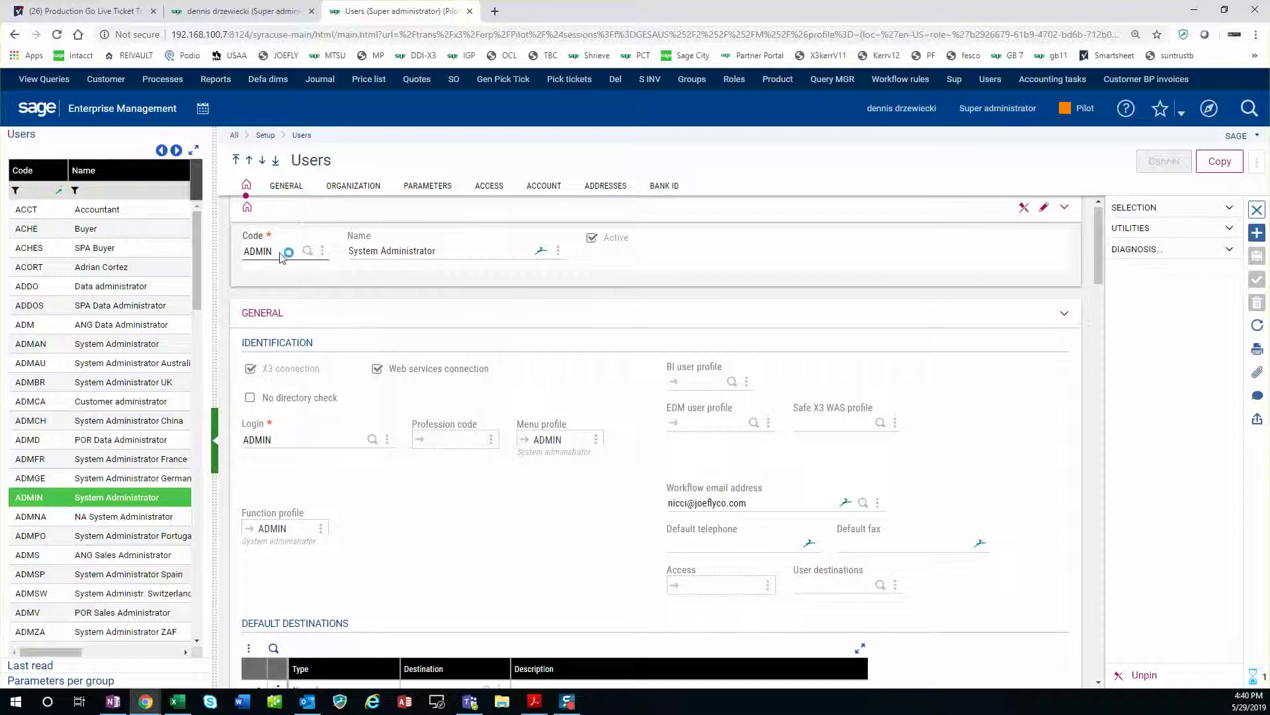
pyautogui.hscroll(1, 164, 255)
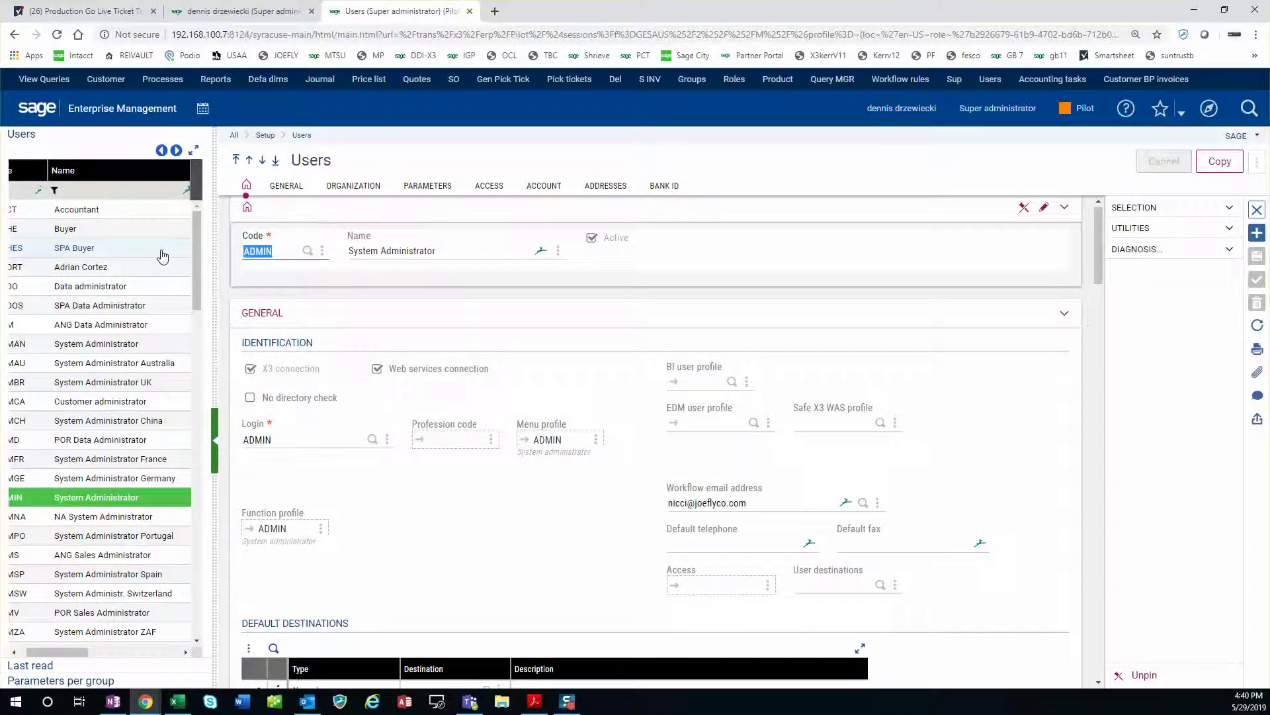
pyautogui.write('denis')
pyautogui.press('Tab')
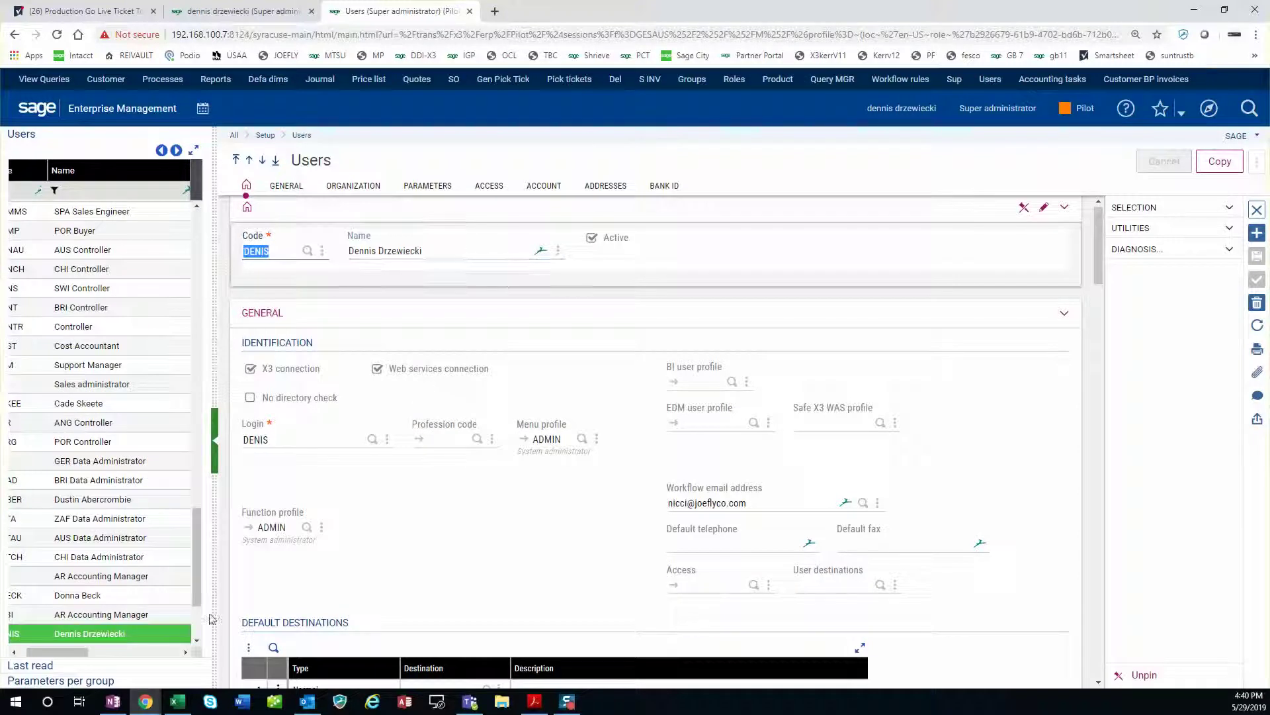
pyautogui.moveTo(40, 651); pyautogui.dragTo(25, 648)
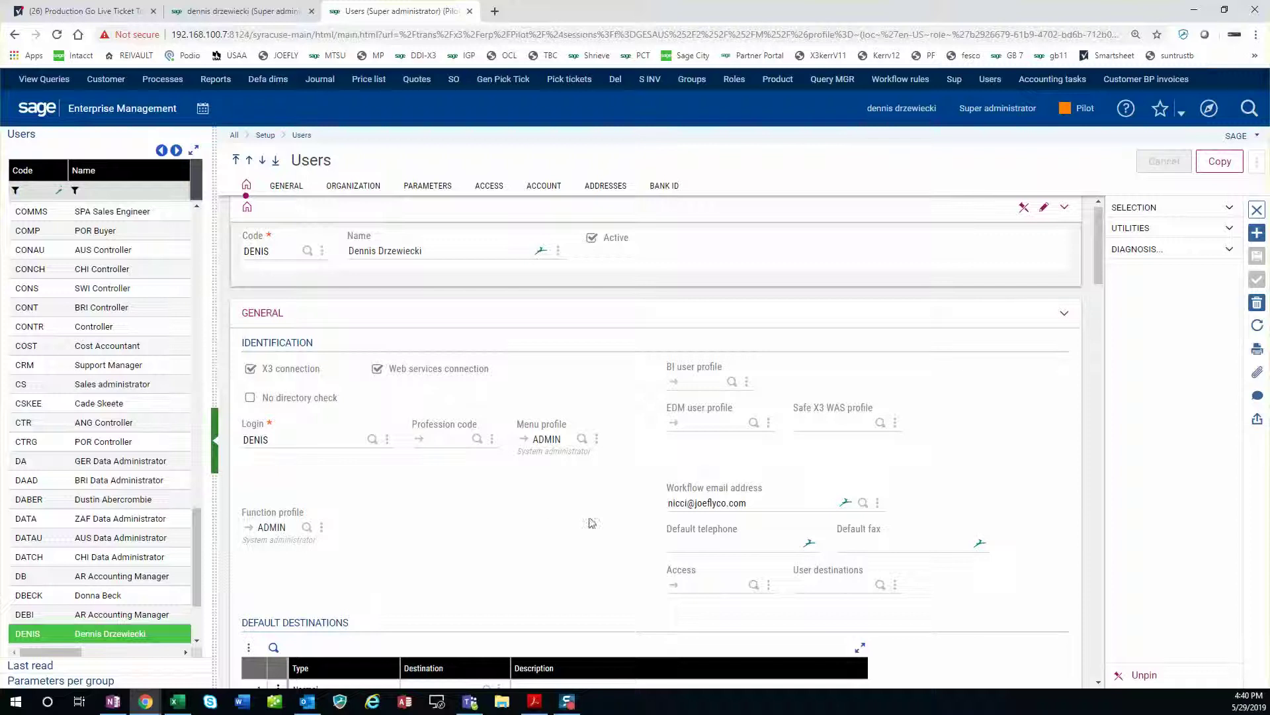
pyautogui.click(280, 251)
# Switch between the global user page and the folder Users page, ending on the global record.
pyautogui.click(293, 436)
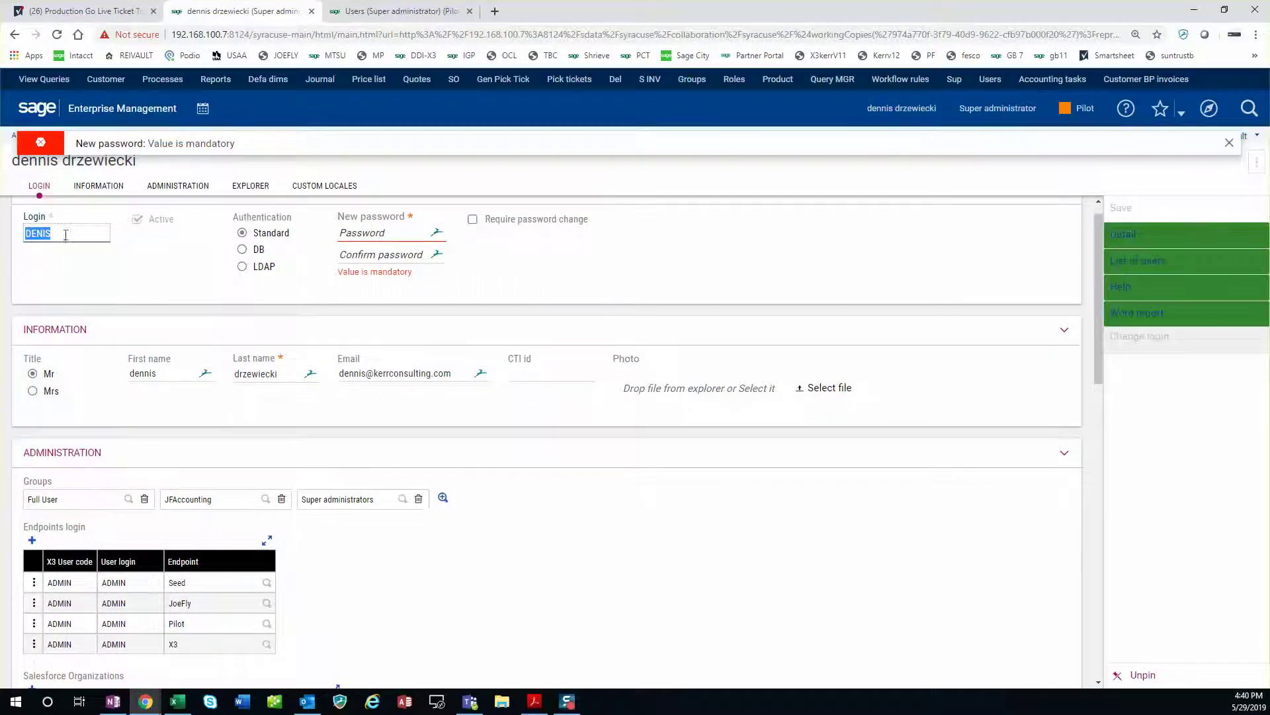
pyautogui.click(390, 12)
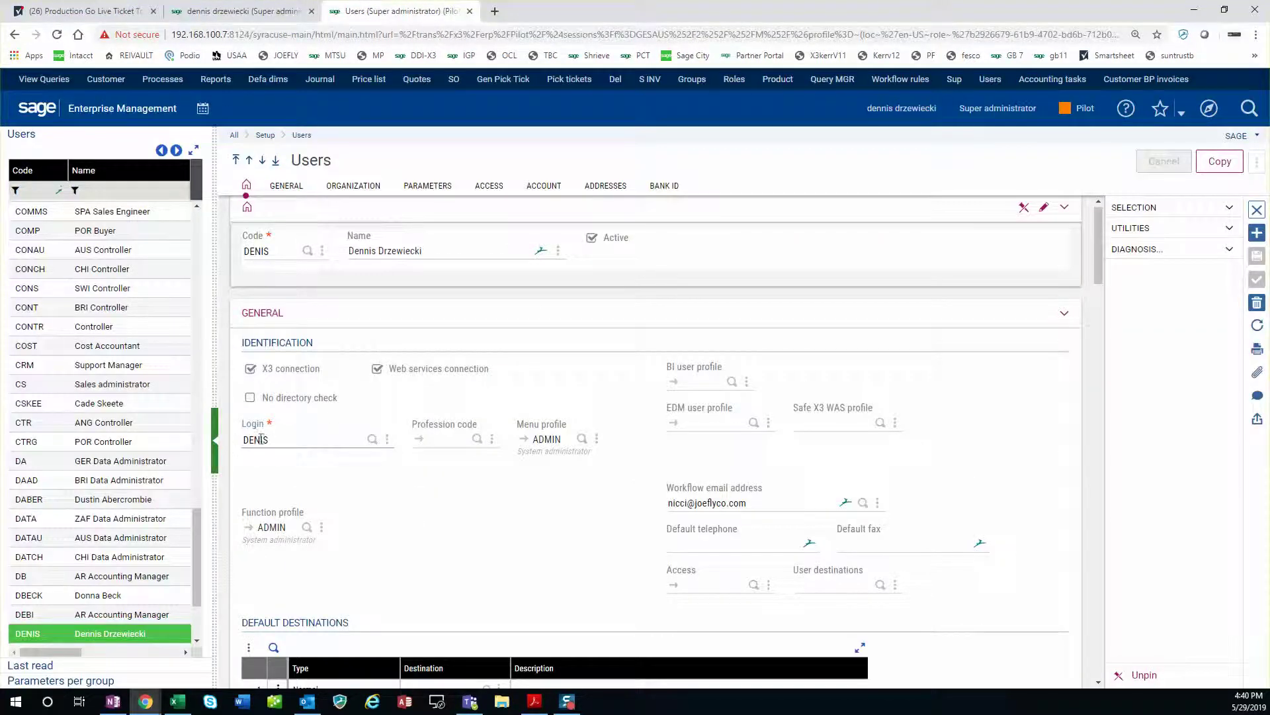
pyautogui.click(264, 439)
pyautogui.click(271, 12)
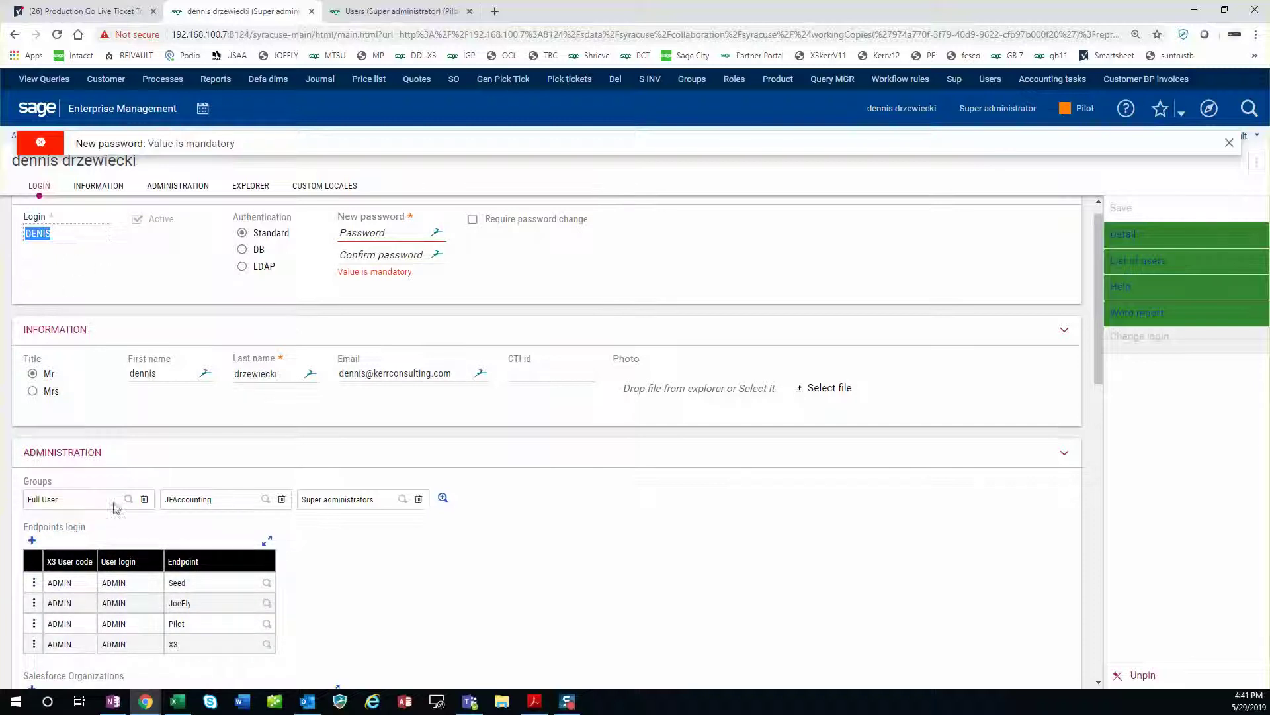
# Delete the Seed, JoeFly, Pilot and X3 endpoint logins from the global user record.
pyautogui.click(34, 582)
pyautogui.click(38, 600)
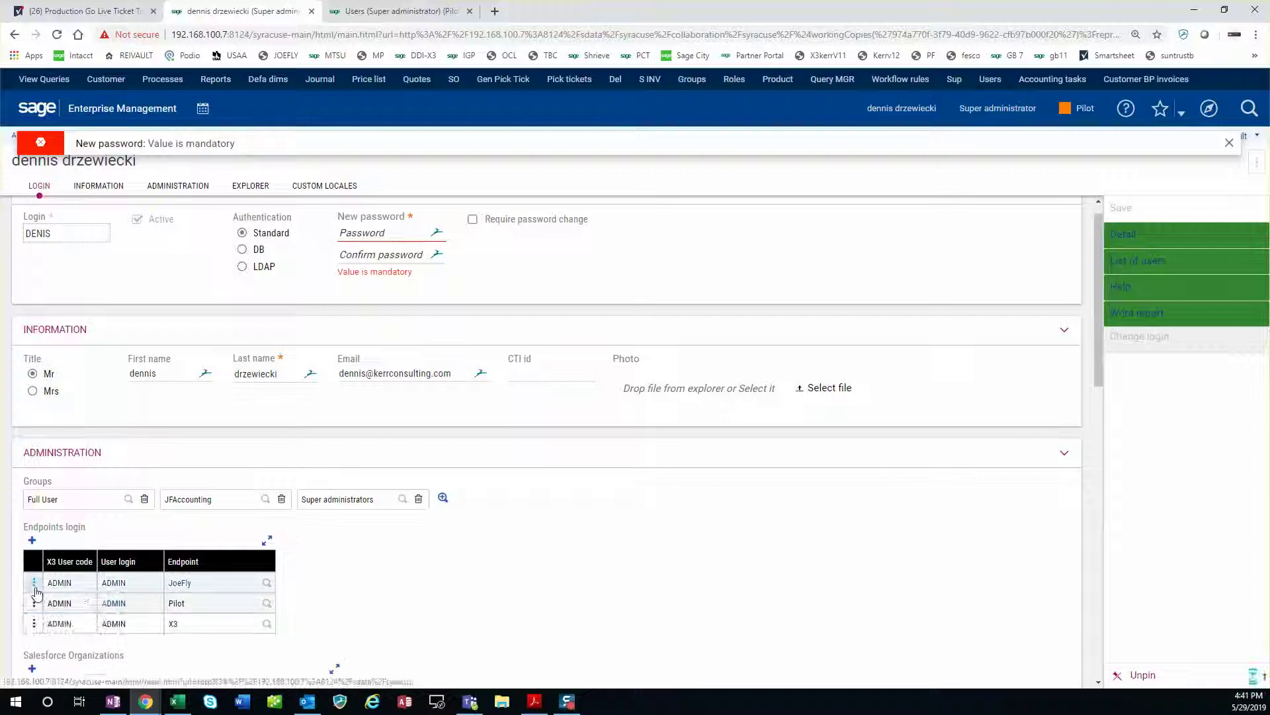
pyautogui.click(34, 582)
pyautogui.click(48, 602)
pyautogui.click(34, 582)
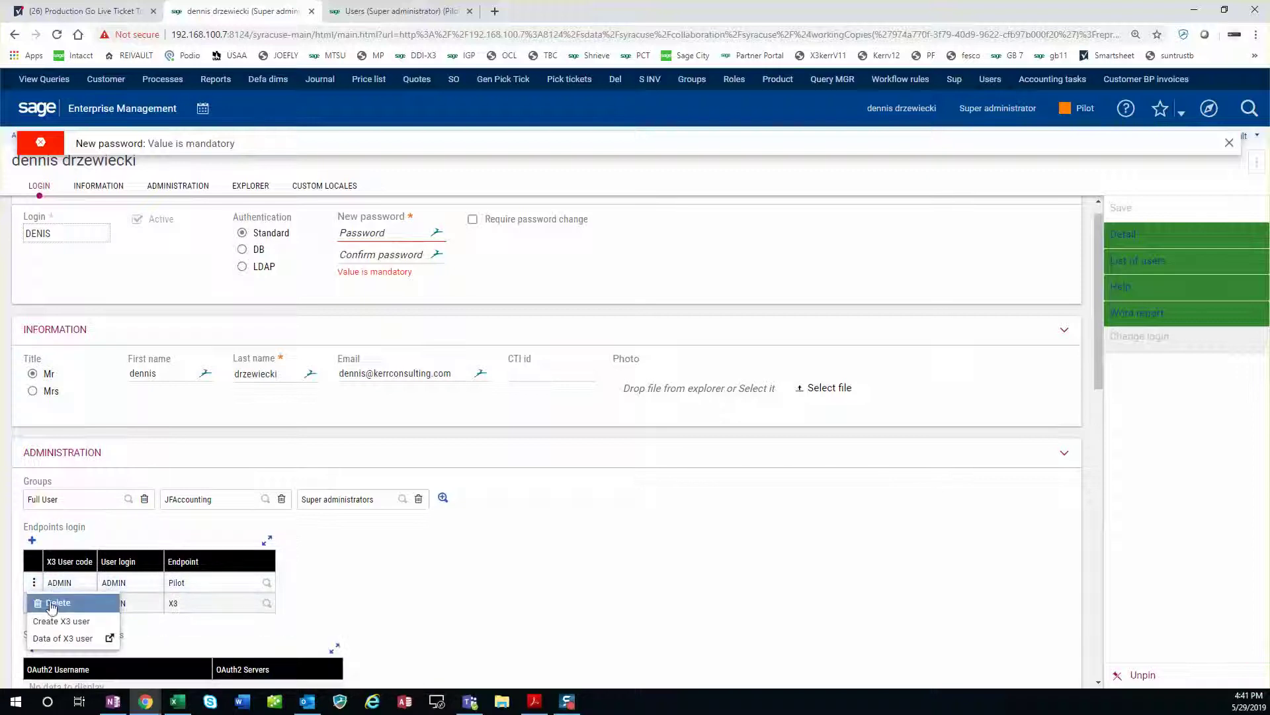
pyautogui.click(51, 602)
pyautogui.click(34, 582)
pyautogui.click(50, 602)
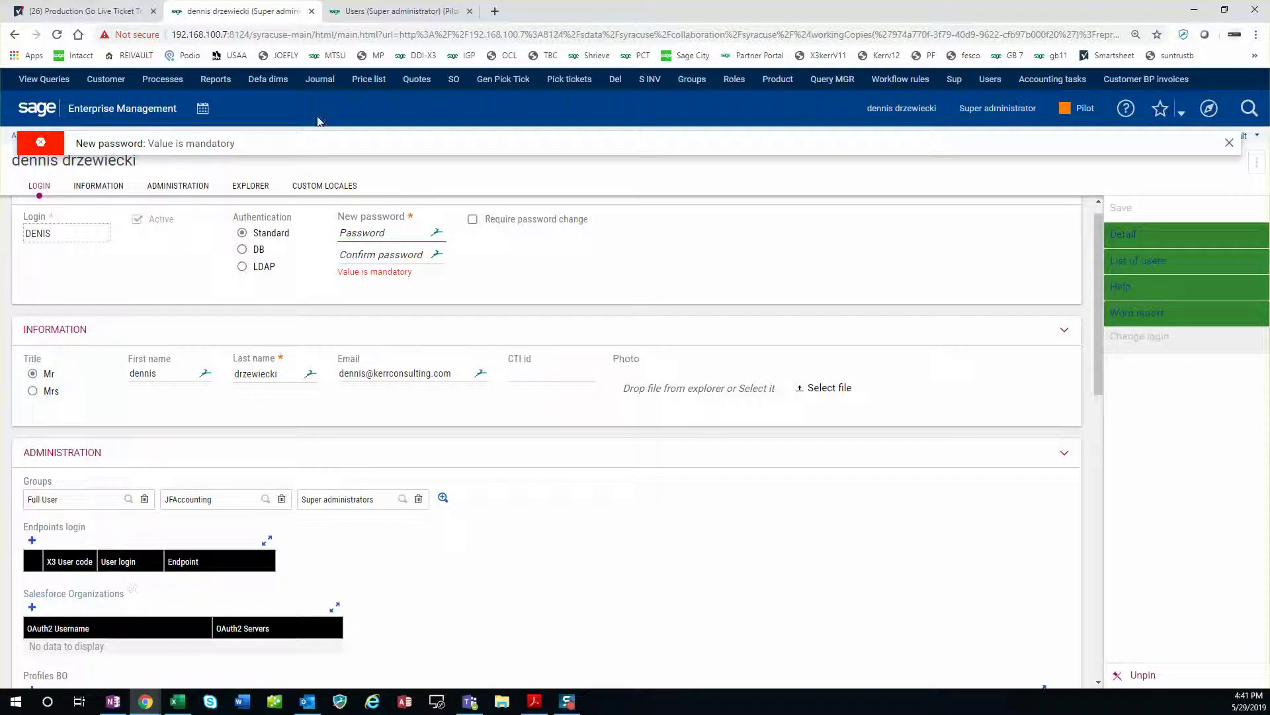
# Compare the global user record with the folder Users page and select the folder user code.
pyautogui.click(393, 9)
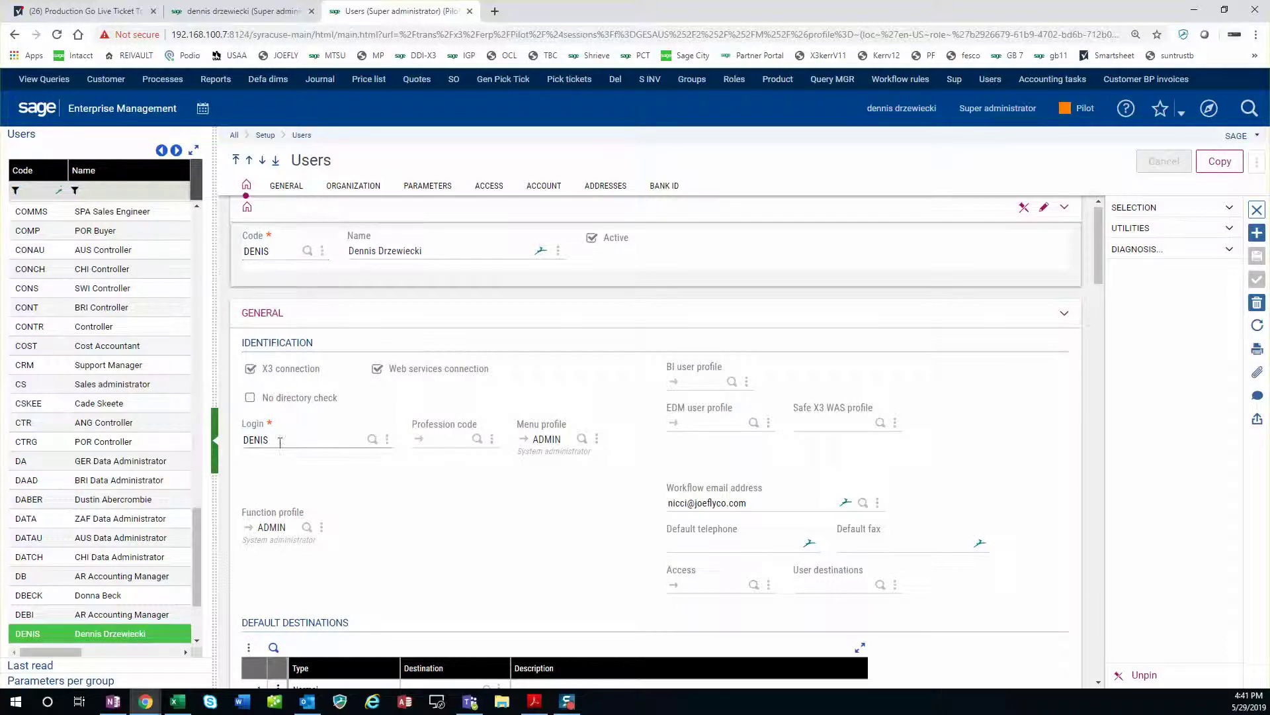
pyautogui.click(262, 12)
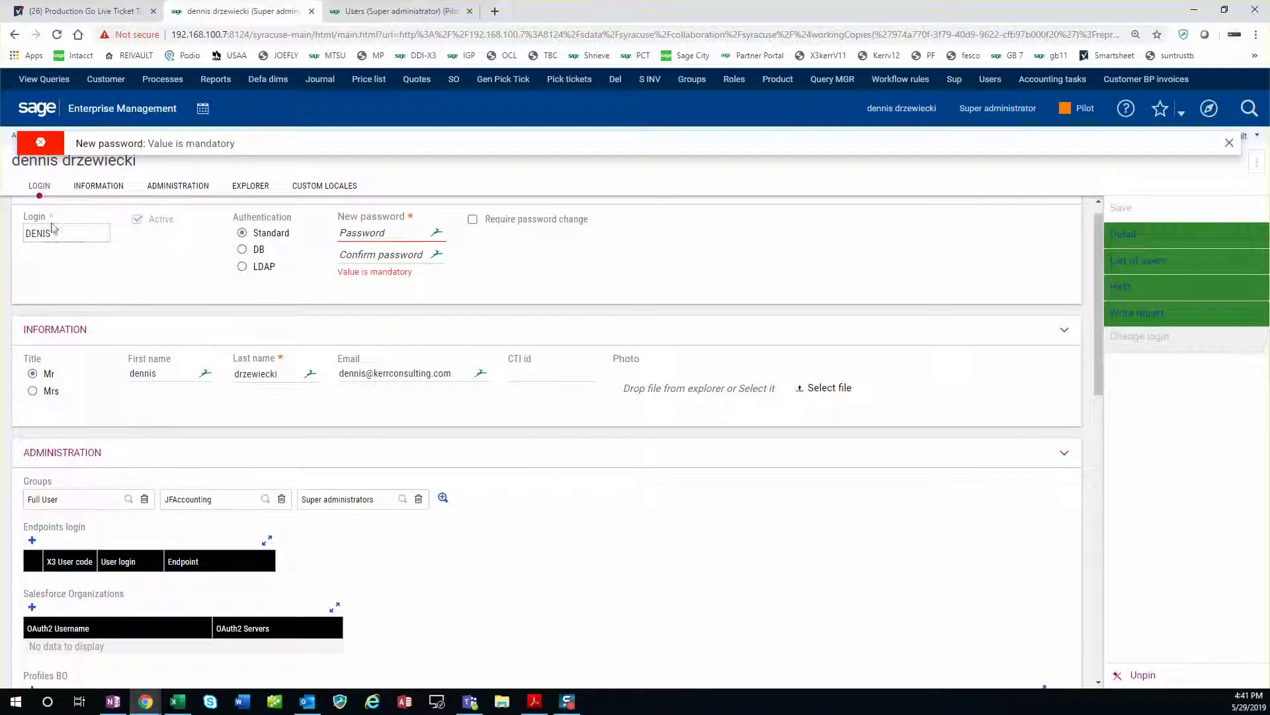
pyautogui.click(386, 12)
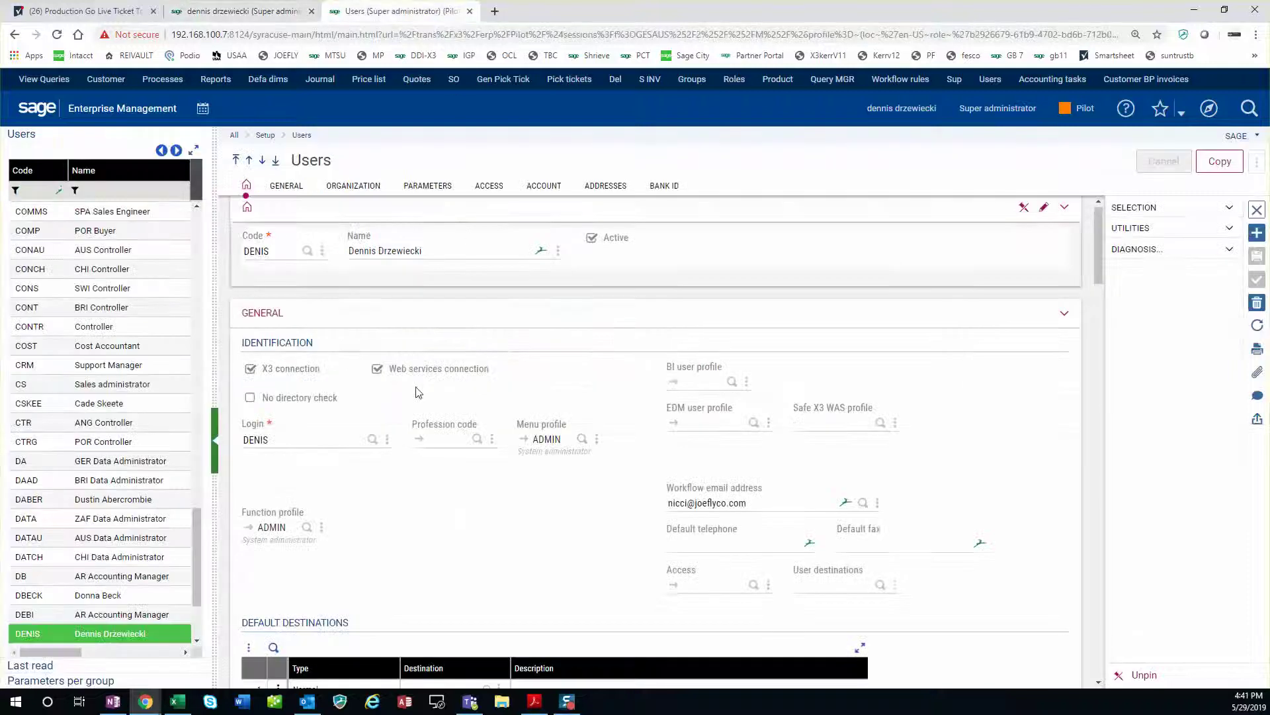
pyautogui.click(228, 14)
pyautogui.click(385, 12)
pyautogui.click(276, 252)
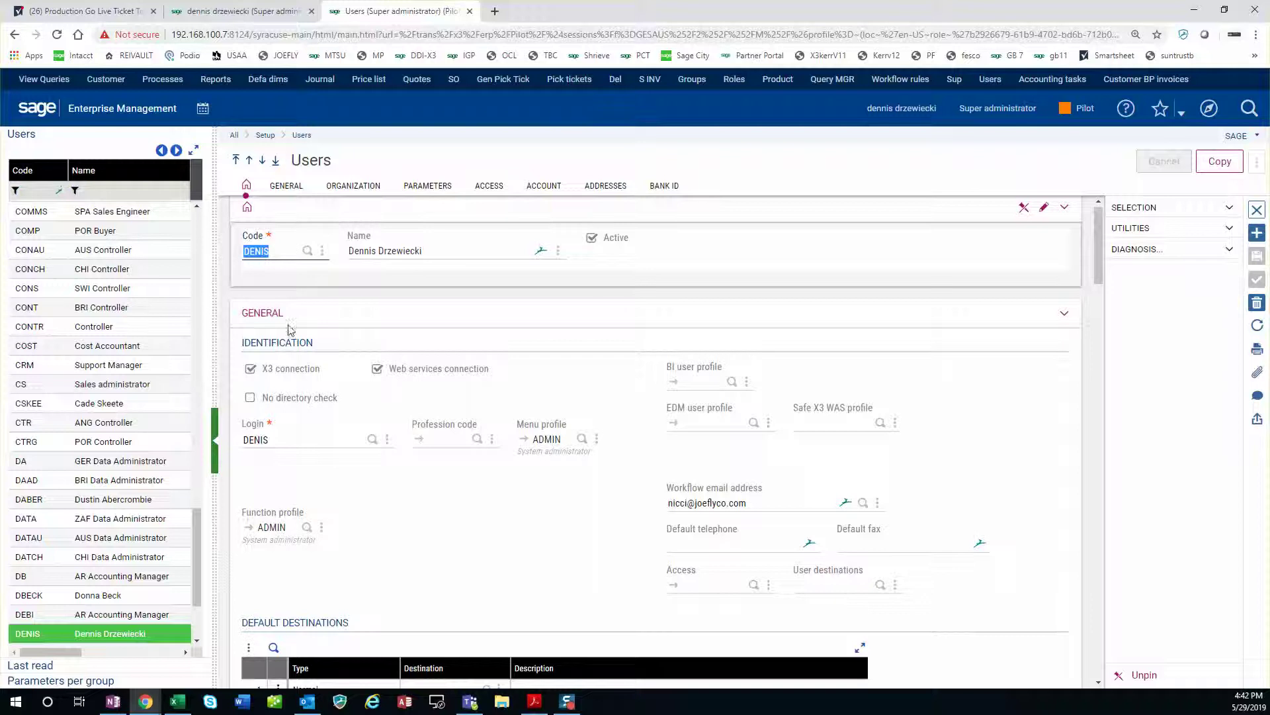
# Dismiss the 'New password: Value is mandatory' error on the global record, then return to folder Users.
pyautogui.click(252, 12)
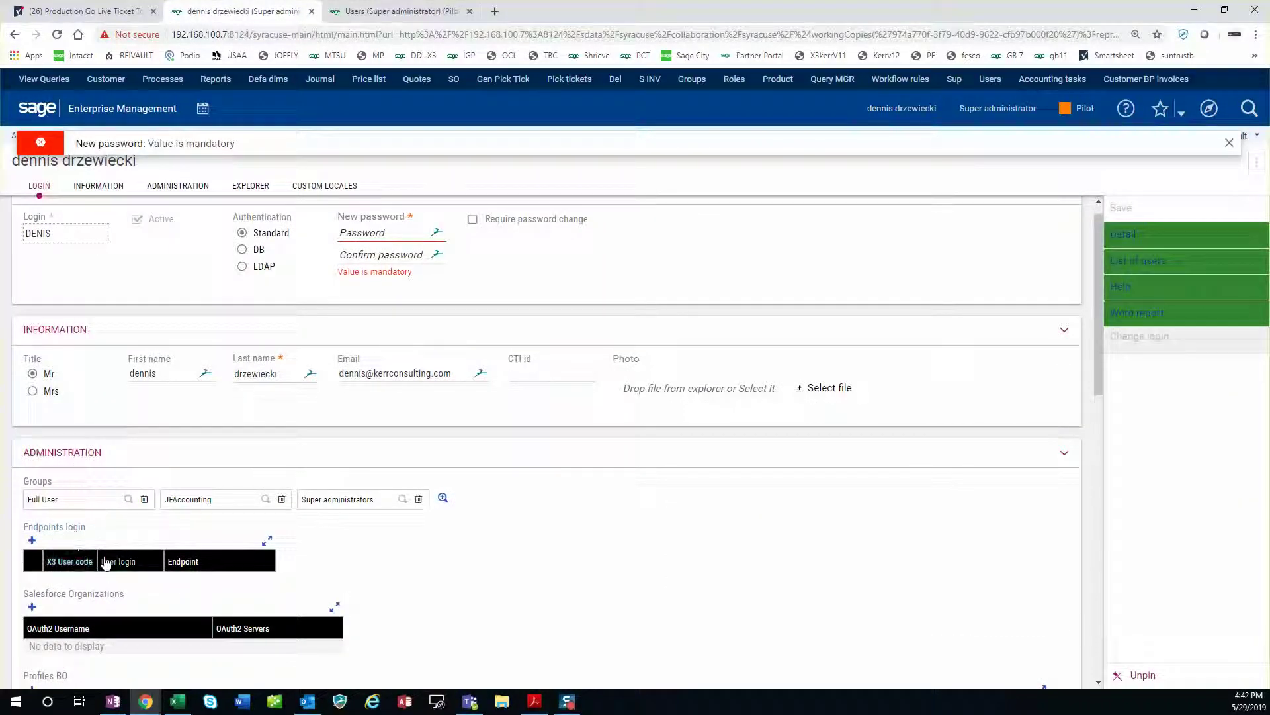
pyautogui.click(397, 11)
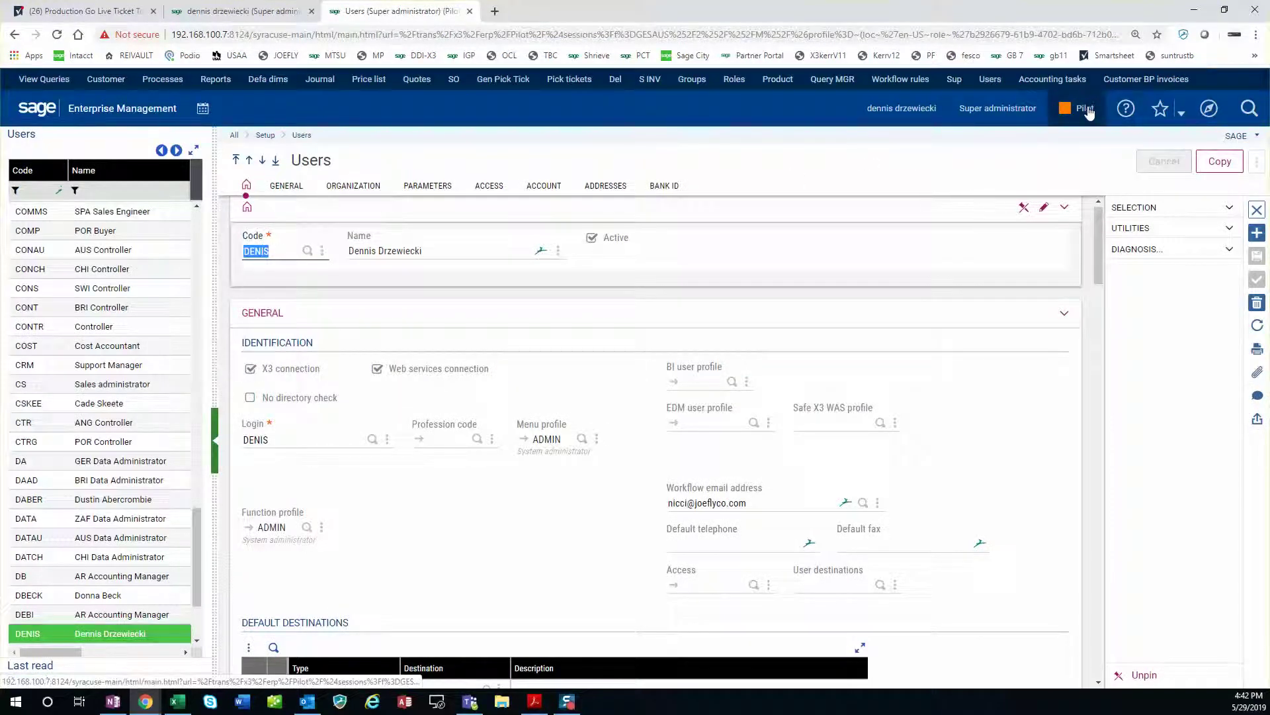
pyautogui.click(242, 11)
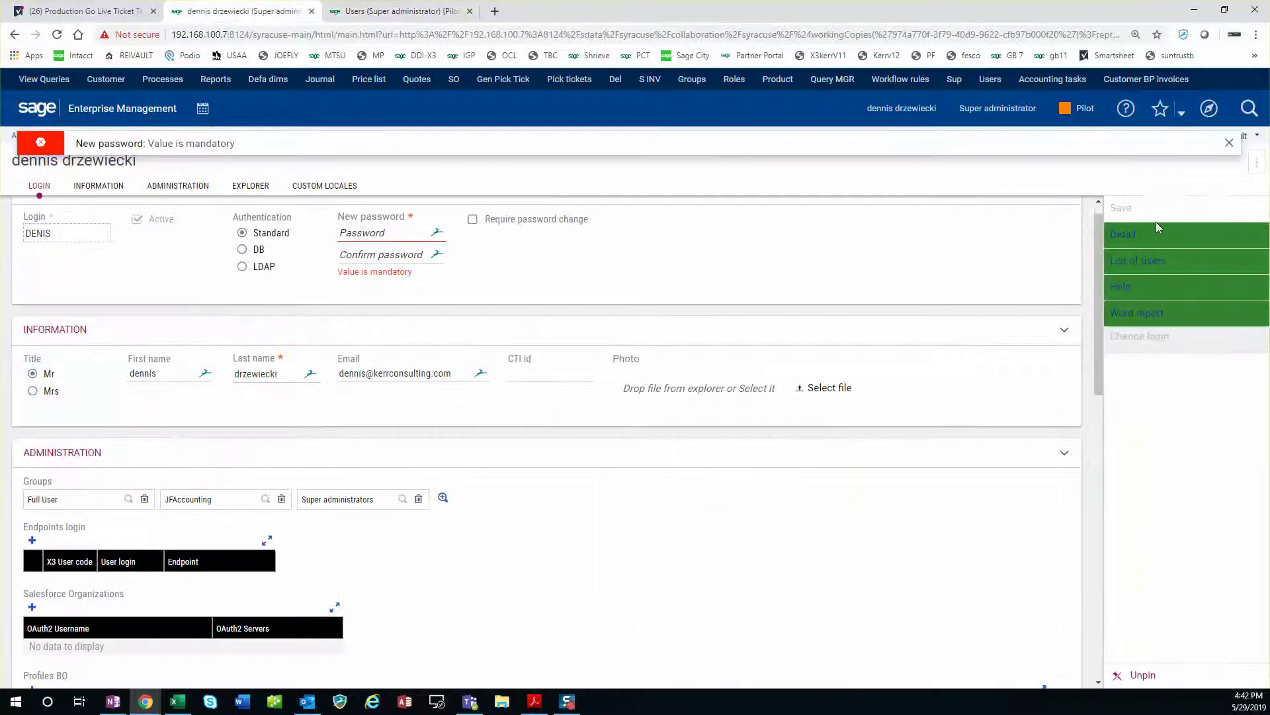
pyautogui.click(1229, 142)
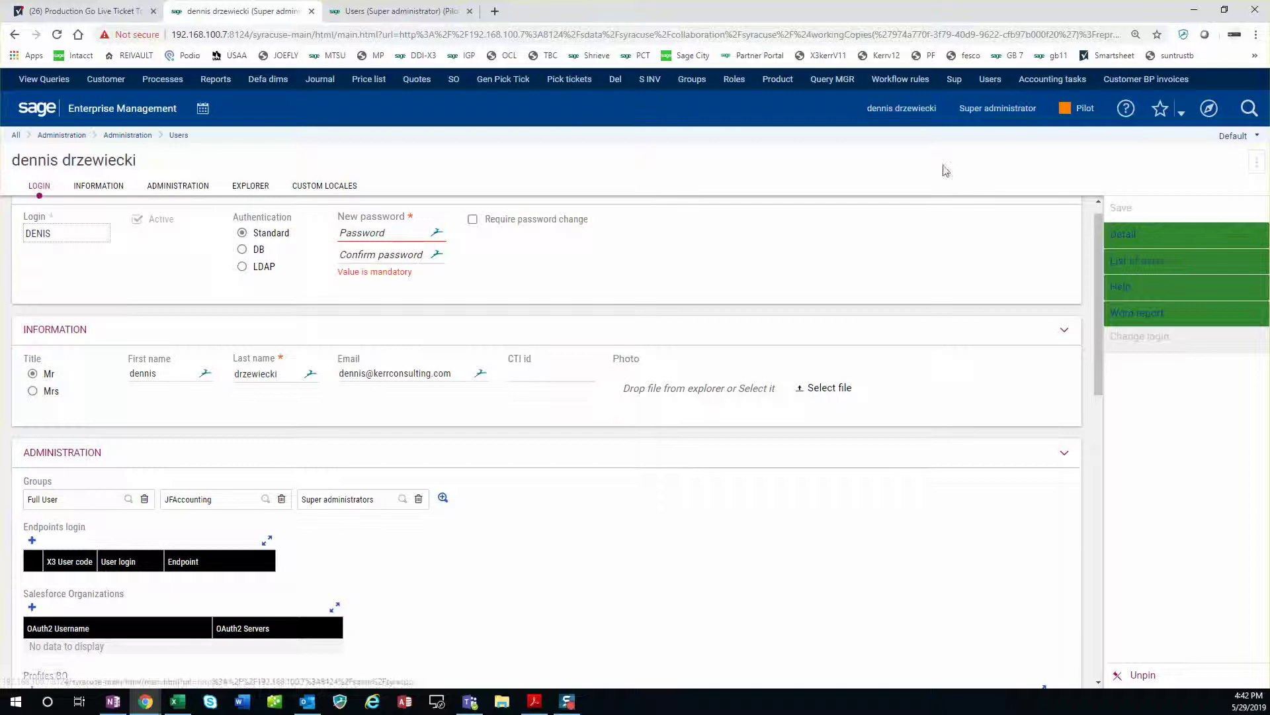
pyautogui.click(424, 13)
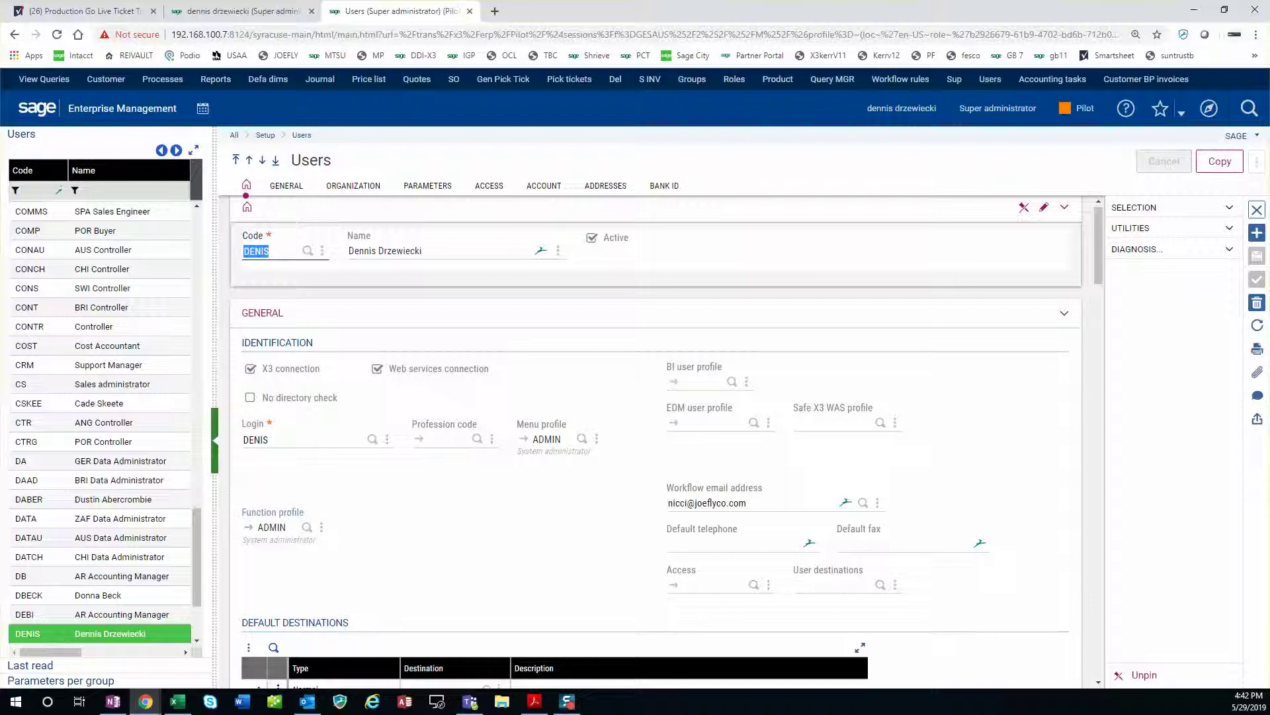
# Close the folder Users page, log out discarding unsaved changes, and decline Dashlane's password save.
pyautogui.click(471, 12)
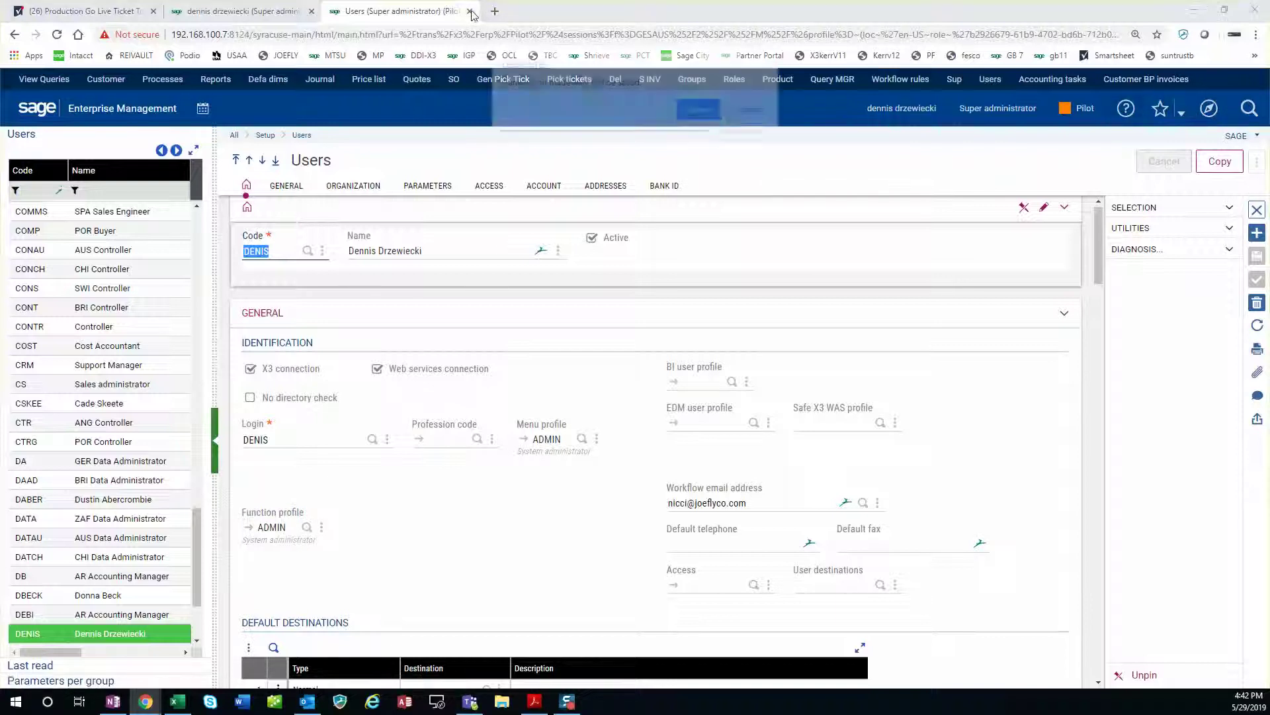
pyautogui.click(699, 111)
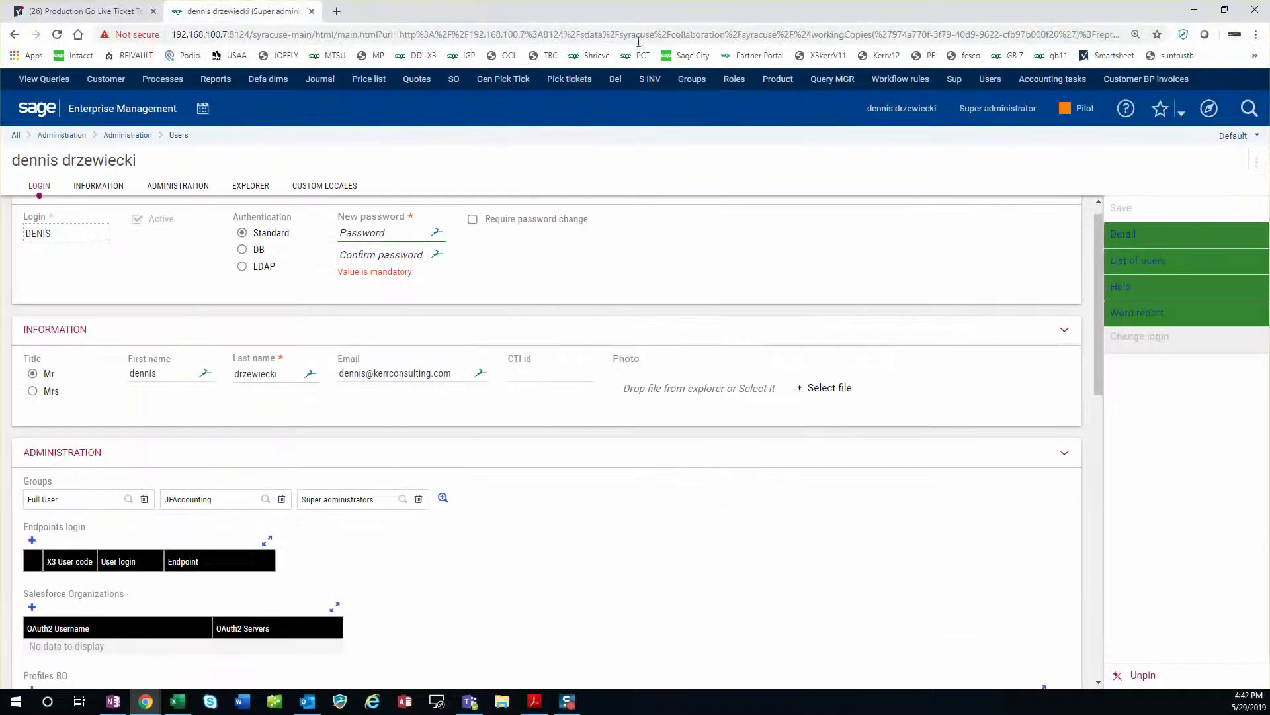
pyautogui.click(910, 112)
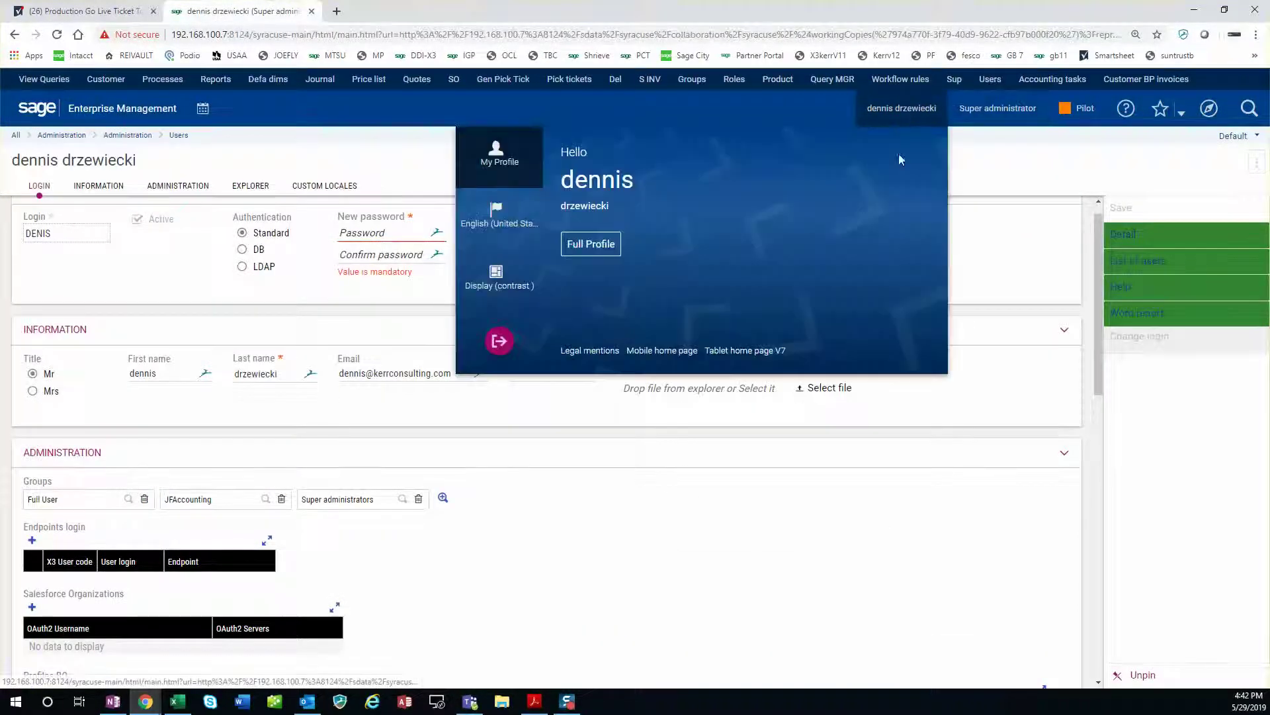
pyautogui.click(499, 341)
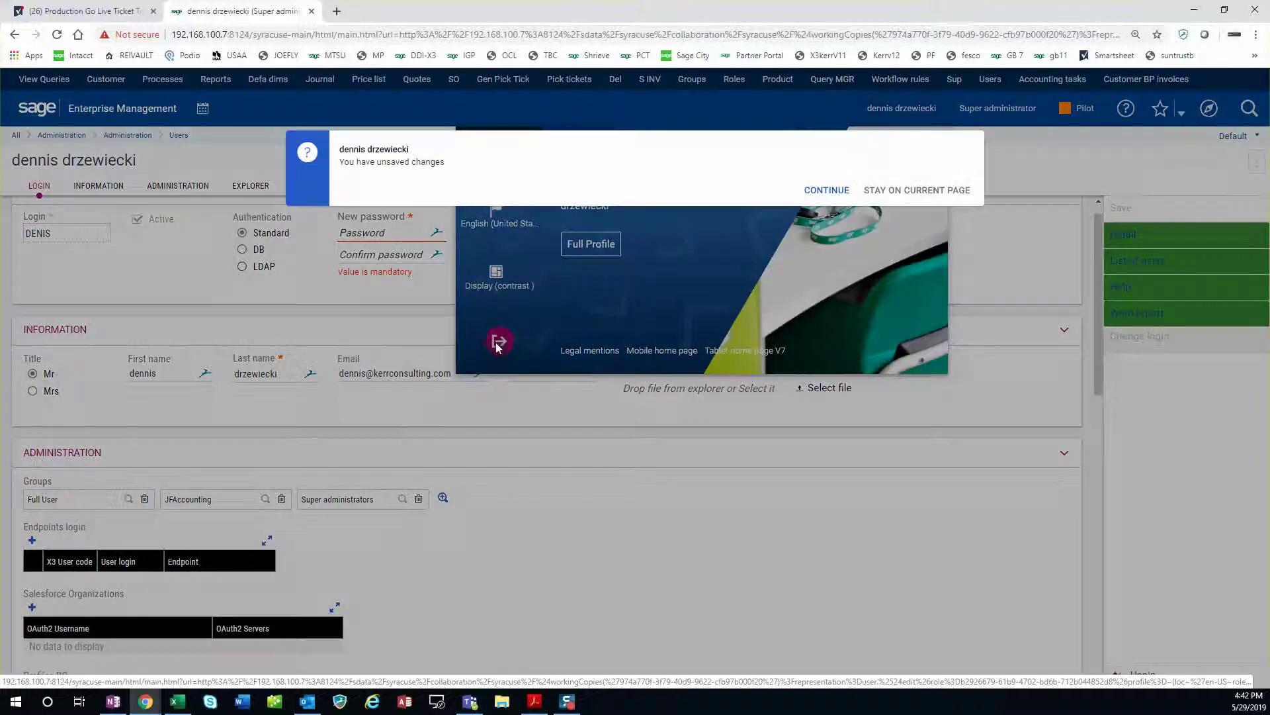
pyautogui.click(827, 192)
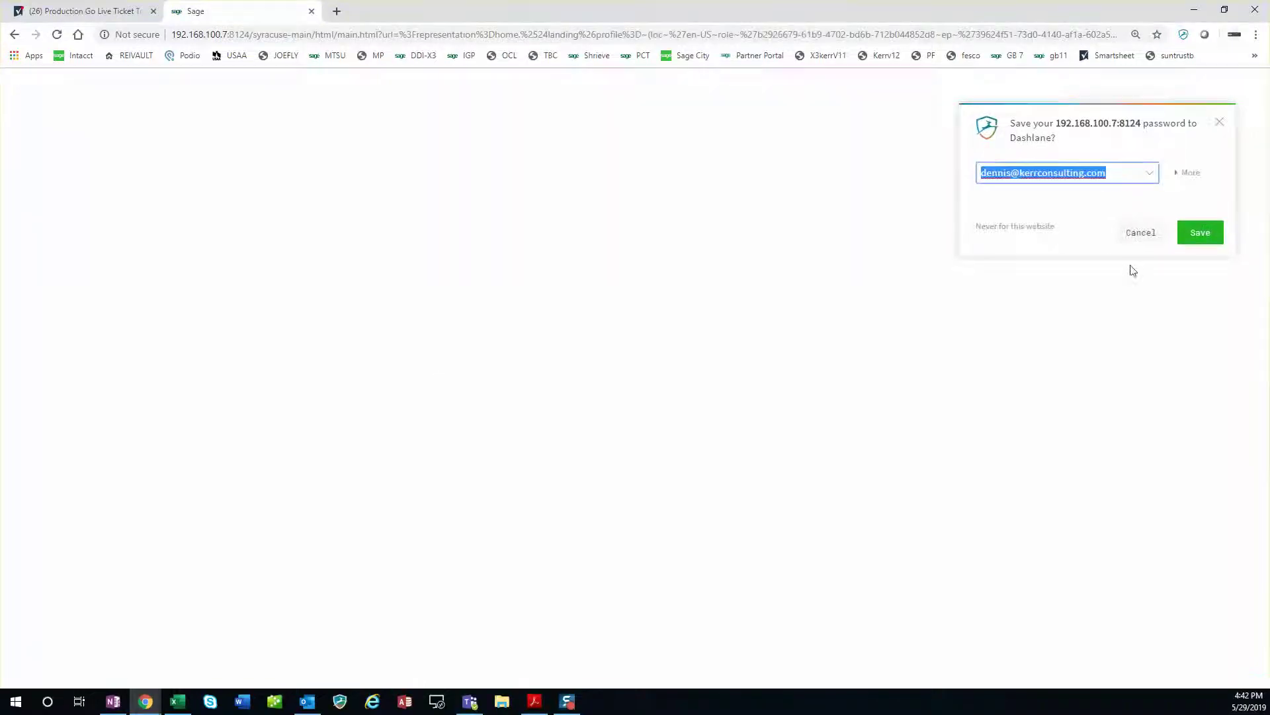
pyautogui.click(1141, 233)
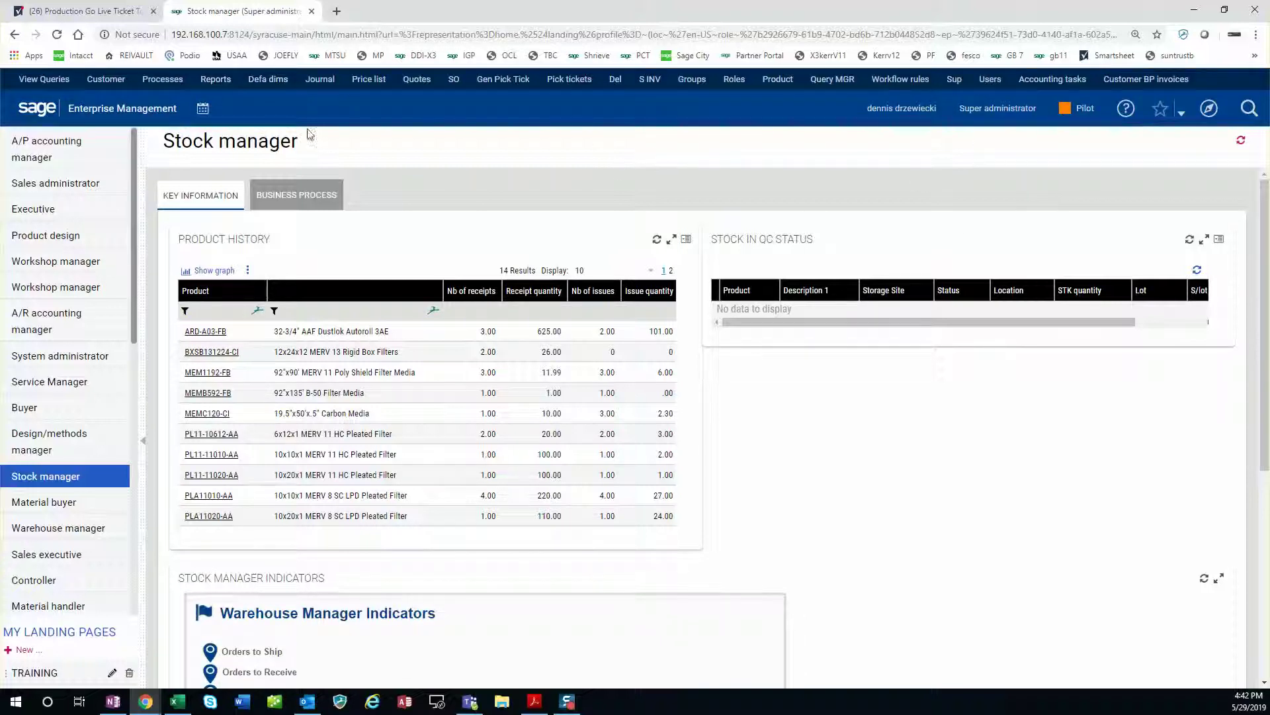
# Reopen the user's global record from Administration > Users in the sitemap.
pyautogui.click(890, 111)
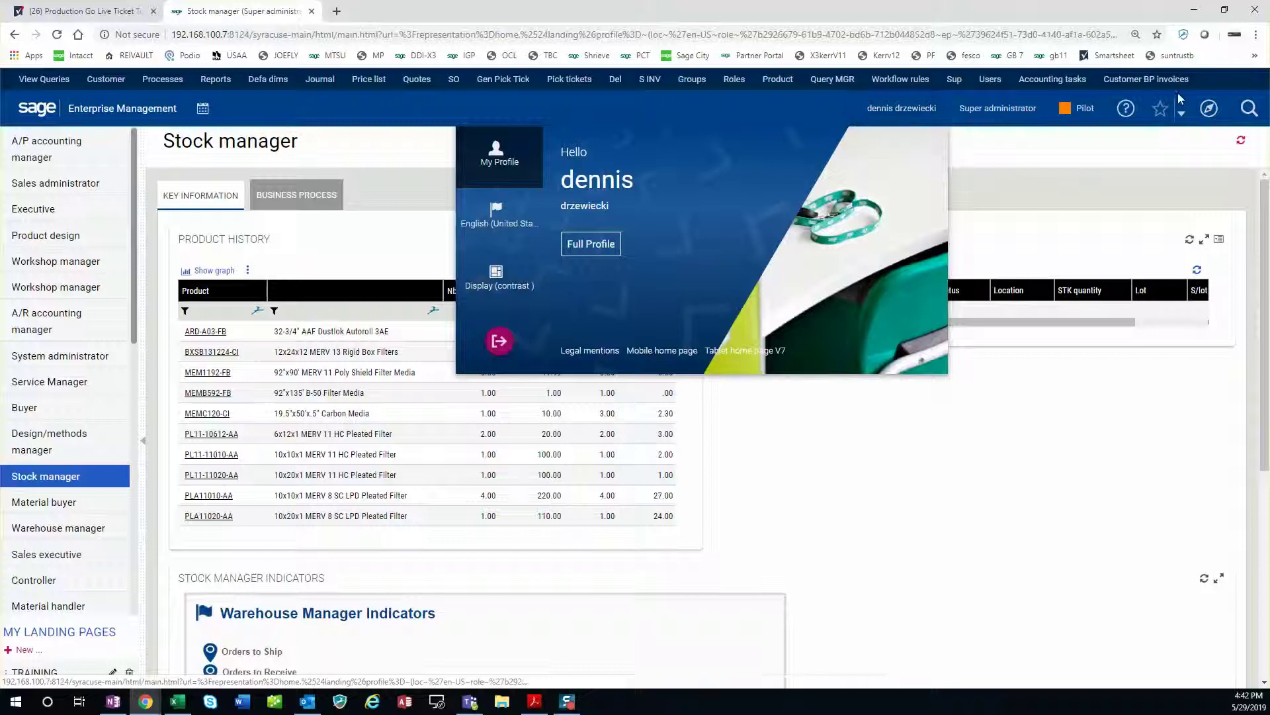
pyautogui.click(1213, 110)
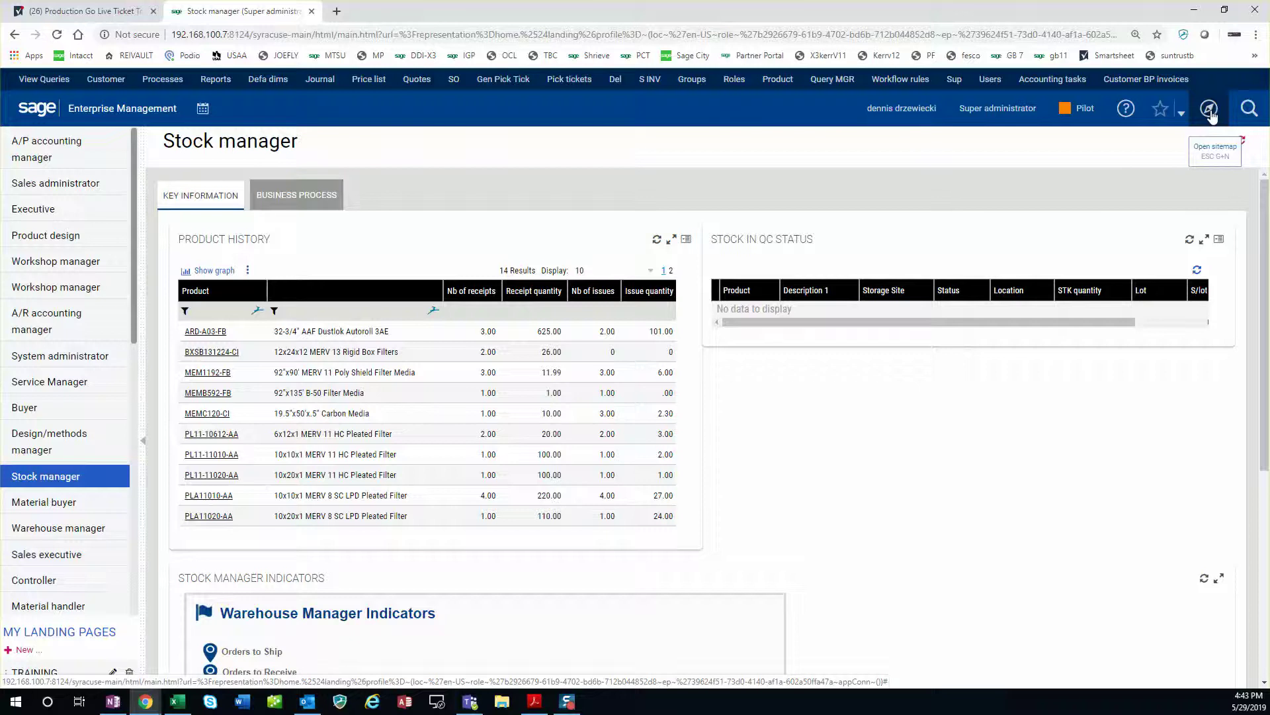
pyautogui.click(1210, 113)
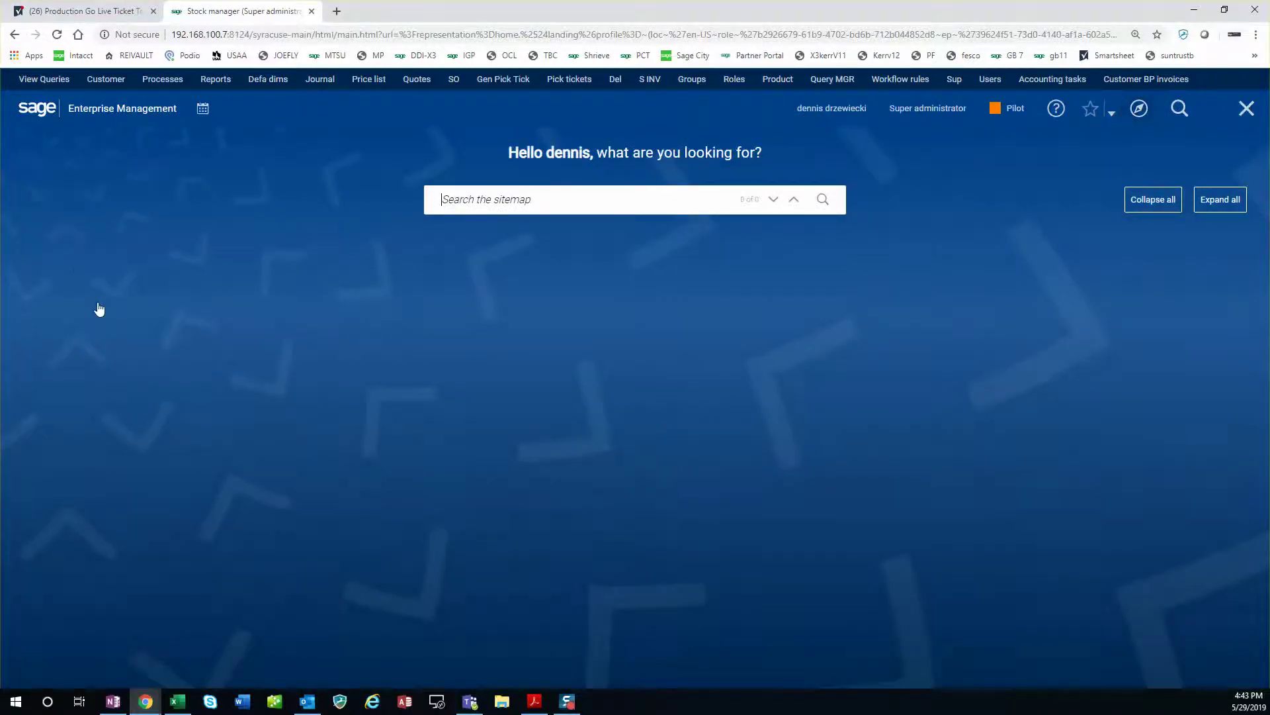
pyautogui.click(91, 241)
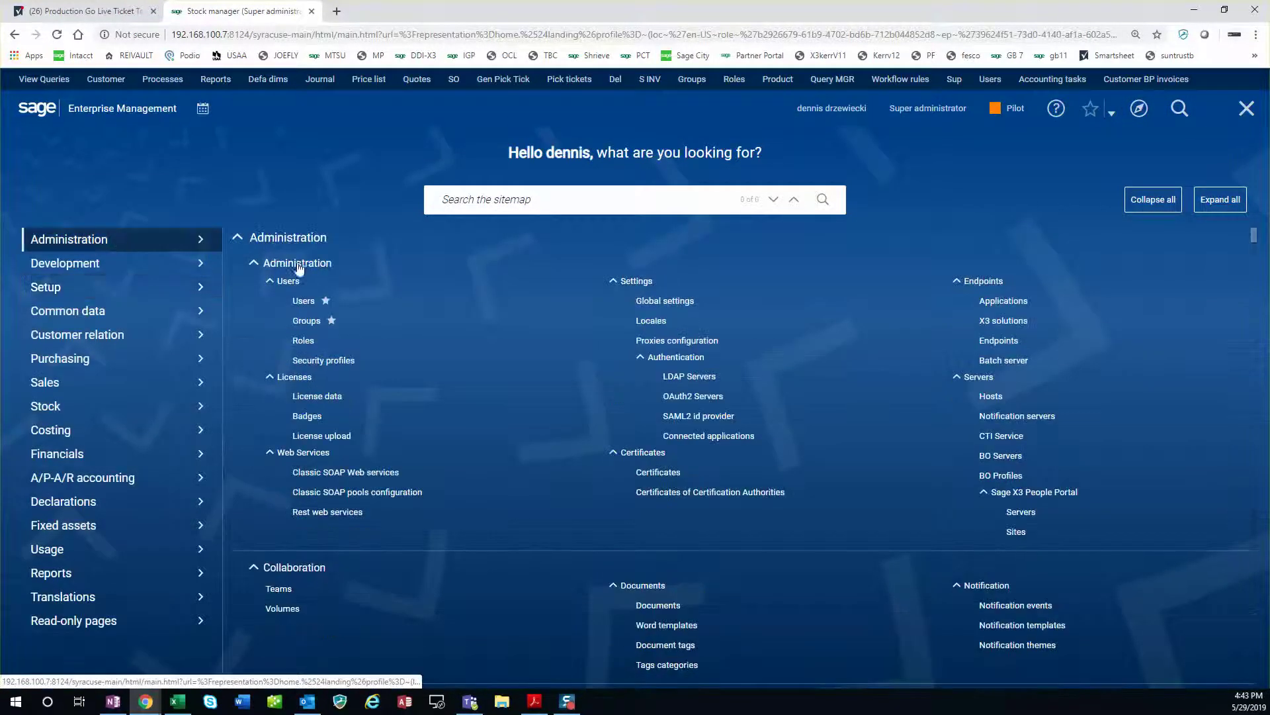
pyautogui.click(305, 302)
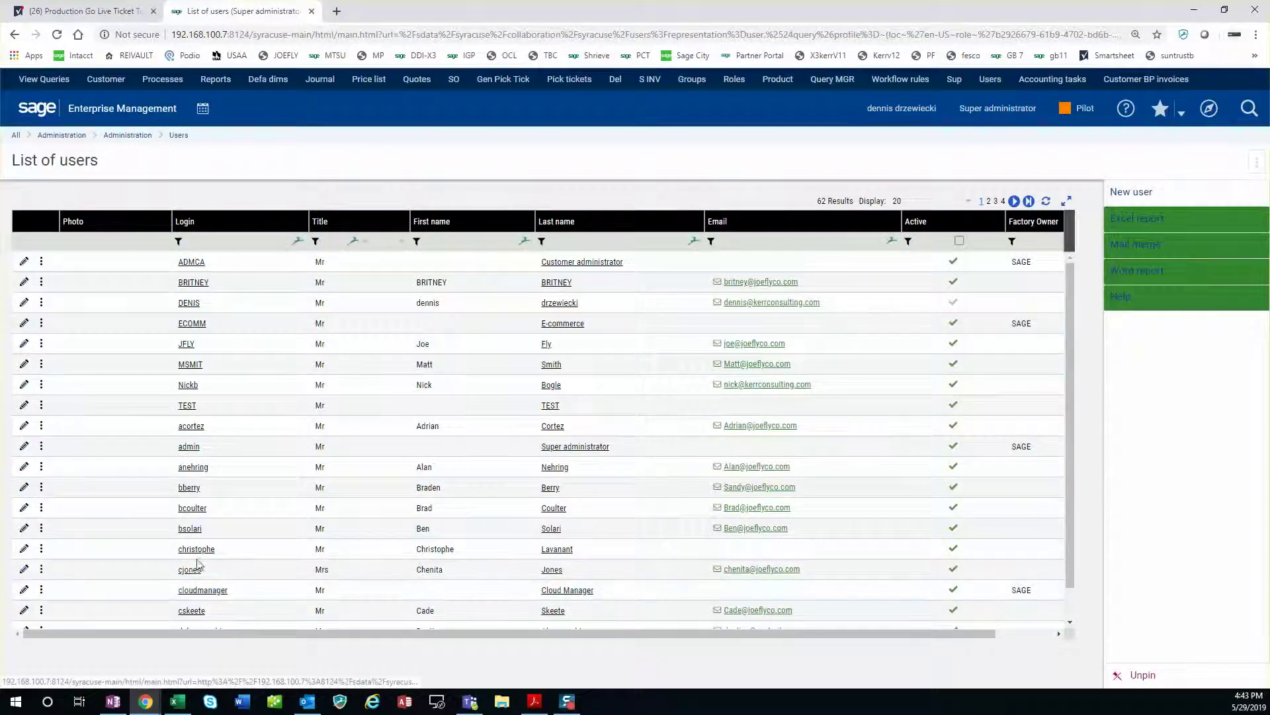
pyautogui.scroll(-1, 191, 463)
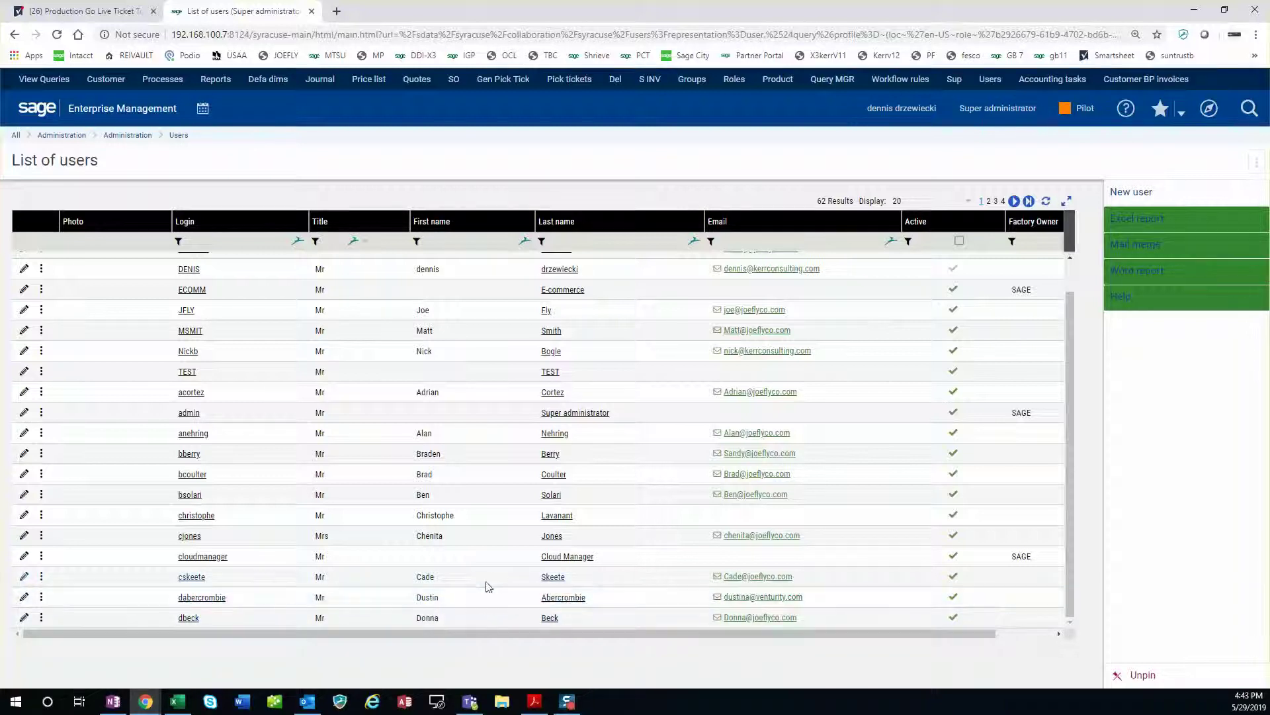
pyautogui.click(23, 269)
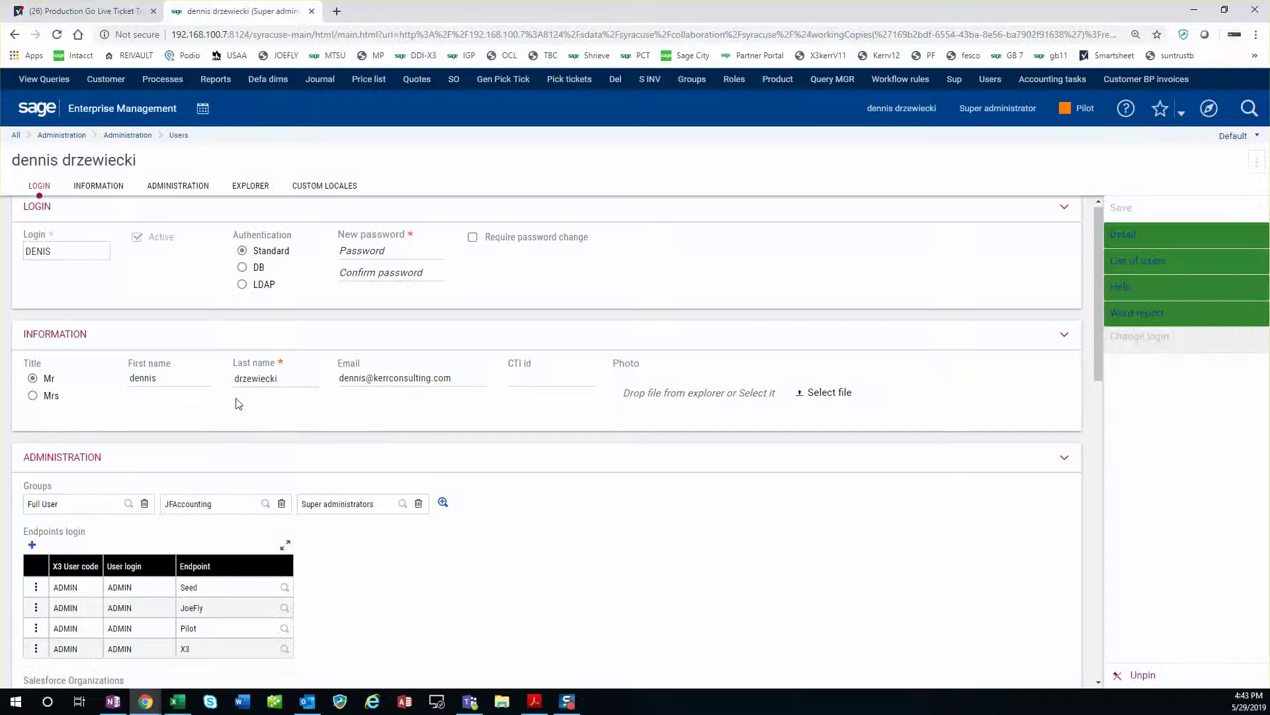
# Delete the Seed, JoeFly, Pilot and X3 endpoint logins and save the user record.
pyautogui.scroll(-4, 238, 404)
pyautogui.scroll(1, 876, 306)
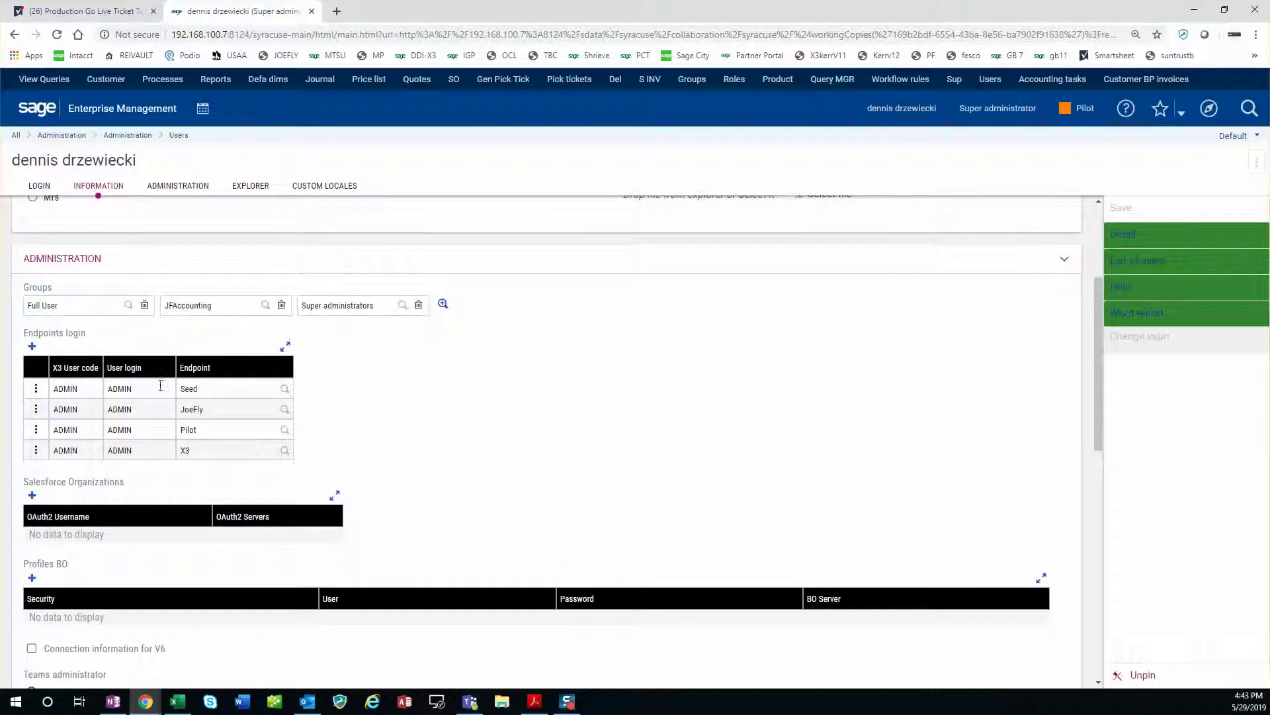
pyautogui.click(35, 388)
pyautogui.click(41, 405)
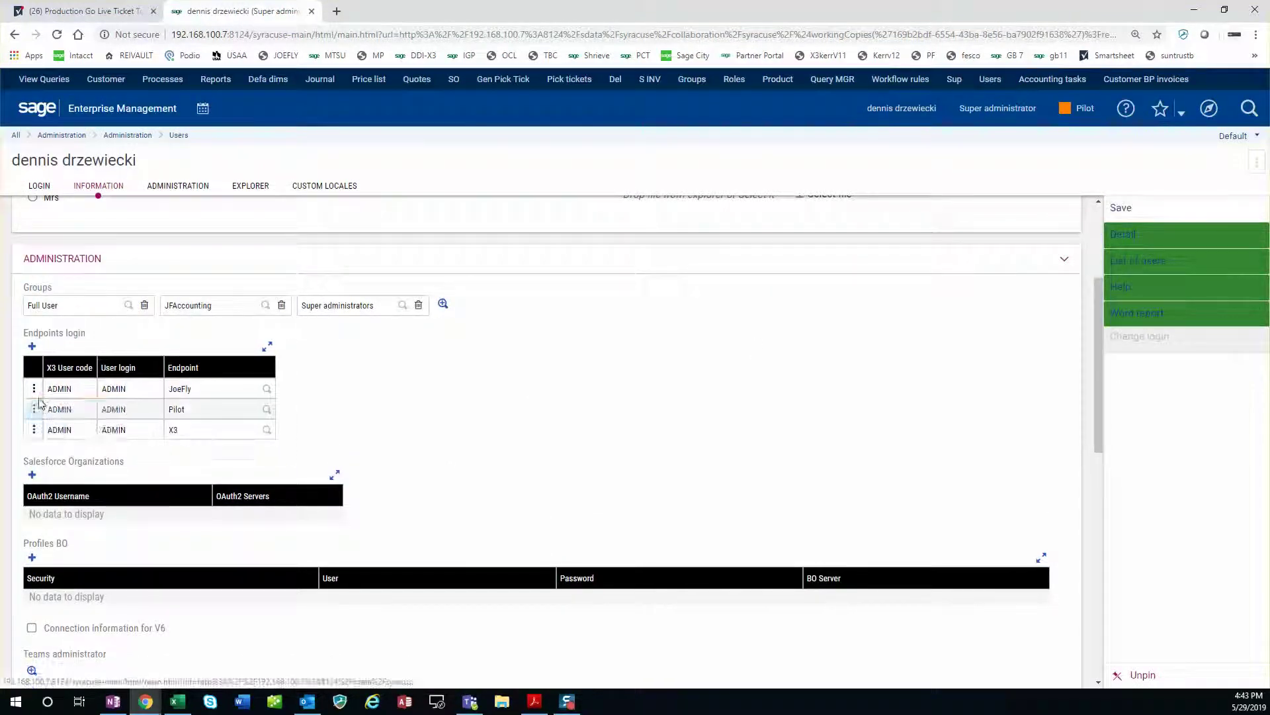
pyautogui.click(33, 388)
pyautogui.click(42, 408)
pyautogui.click(34, 388)
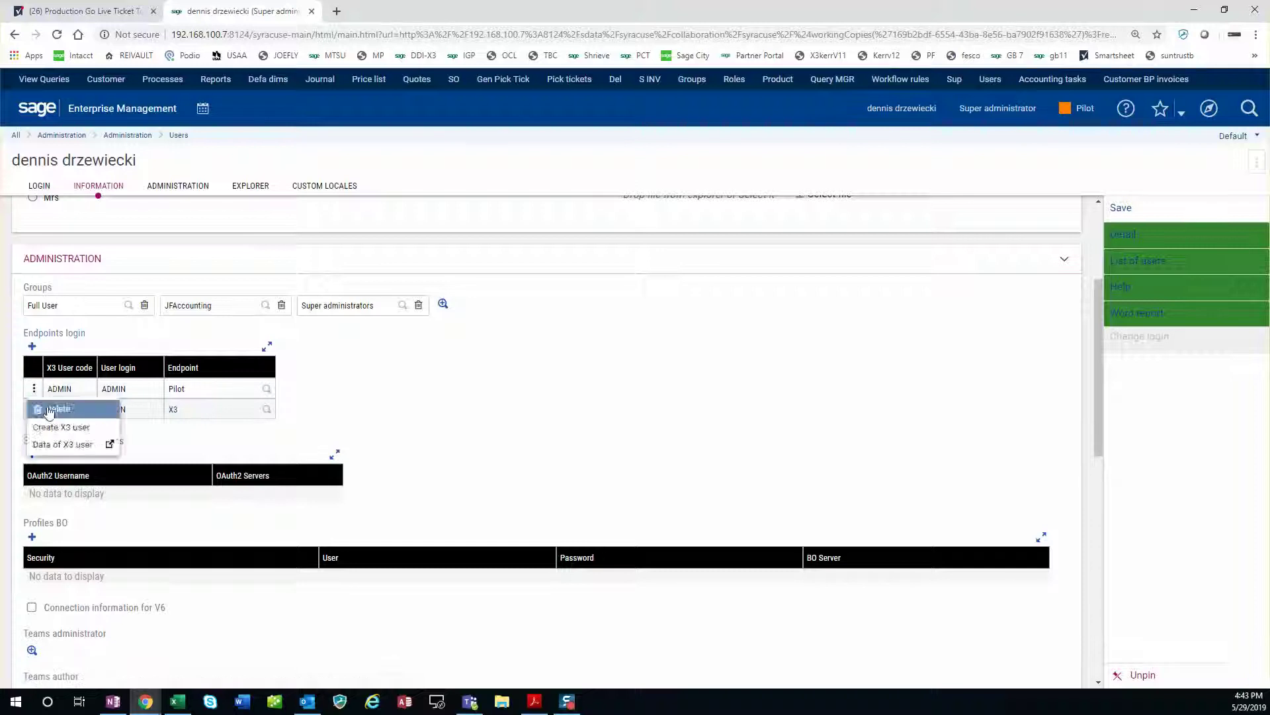
pyautogui.click(48, 409)
pyautogui.click(34, 388)
pyautogui.click(41, 409)
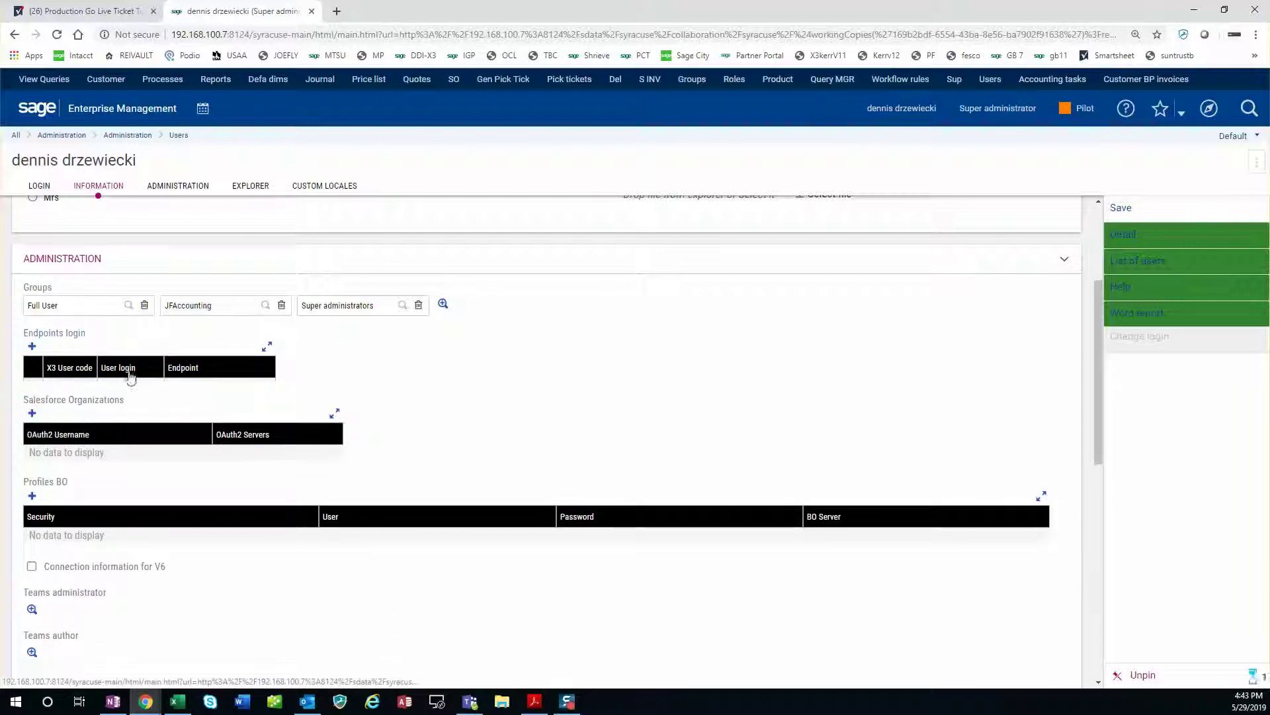
pyautogui.click(1136, 208)
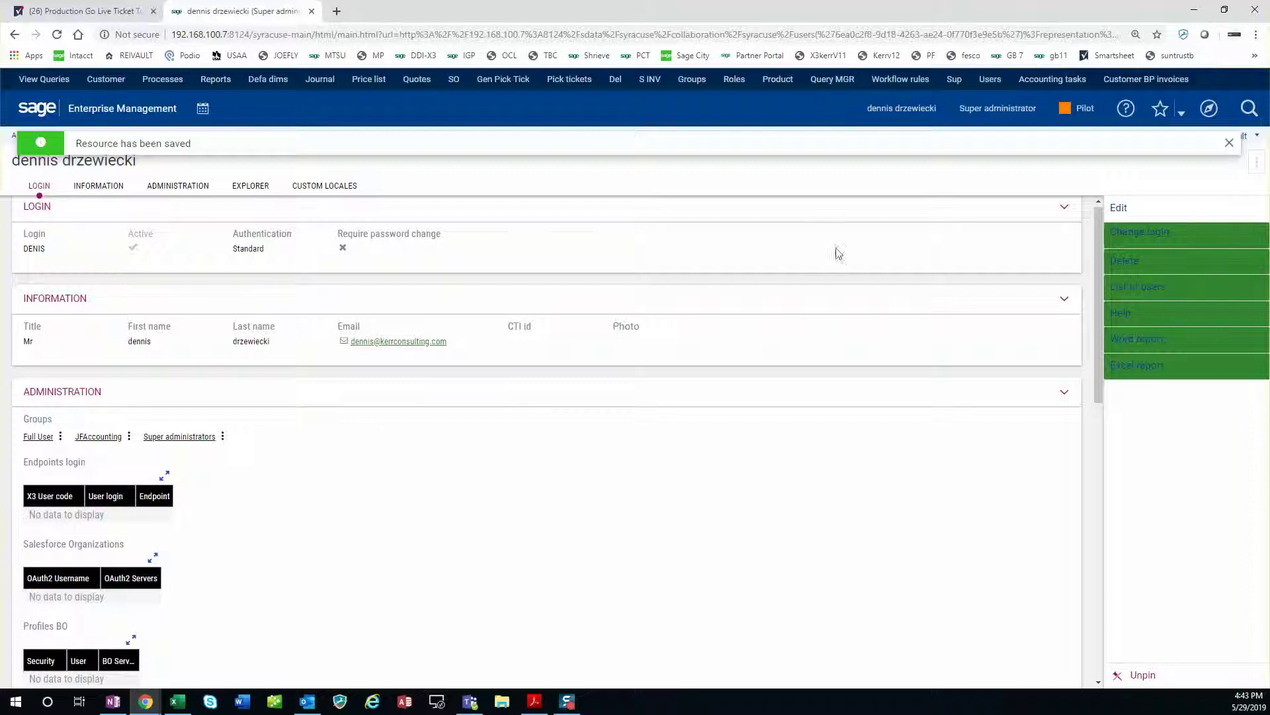
pyautogui.click(893, 114)
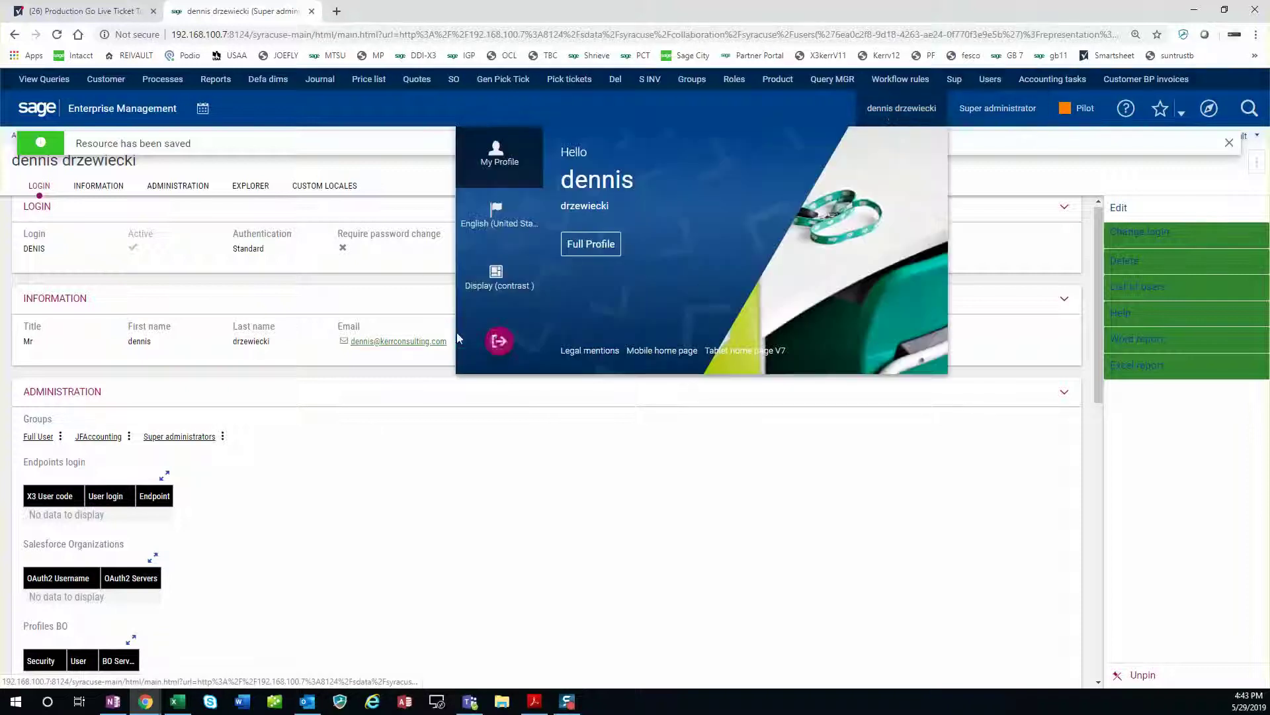
# Log out and back in, then reopen the user from Administration > Users to check Endpoints login.
pyautogui.click(499, 341)
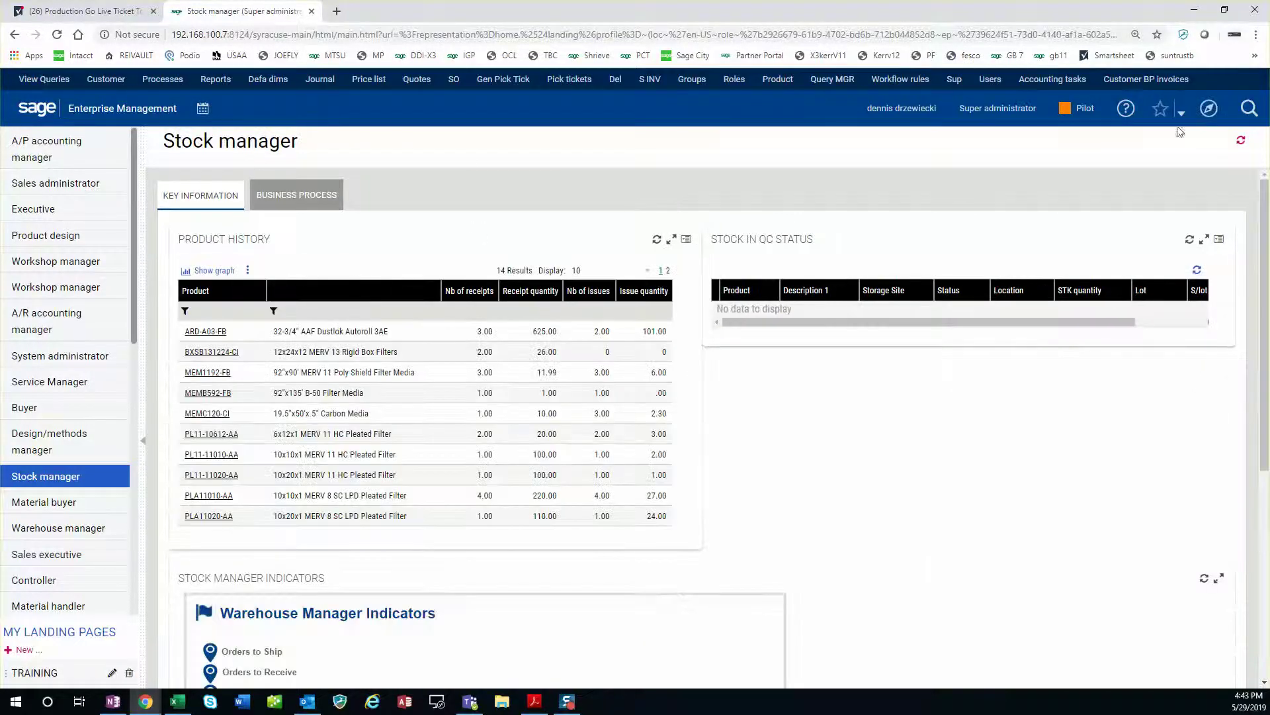
pyautogui.click(1209, 108)
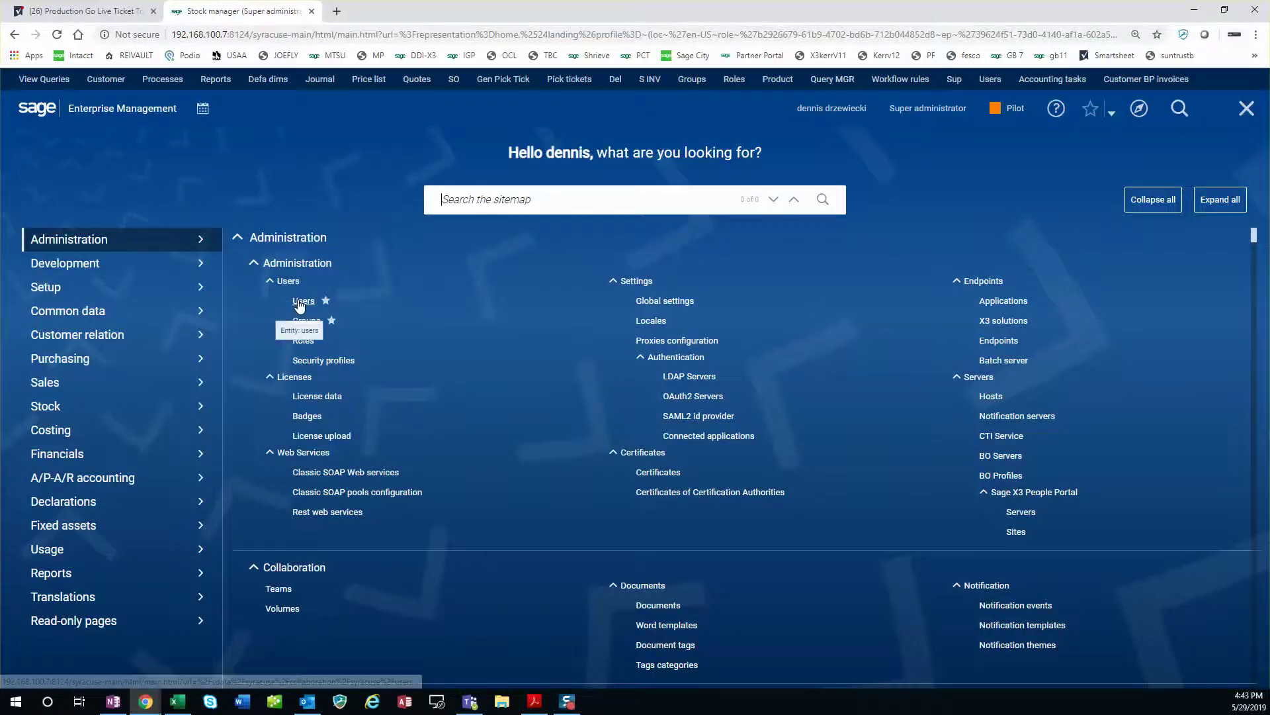
pyautogui.click(297, 301)
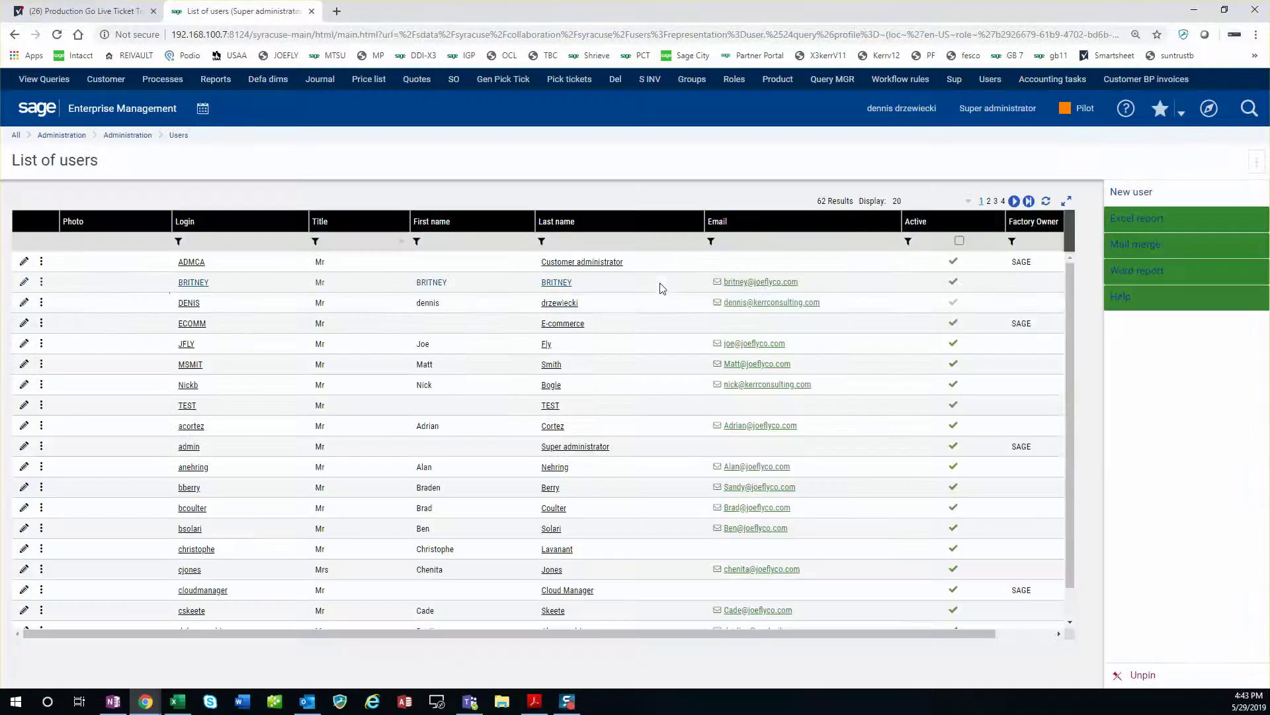
pyautogui.click(24, 303)
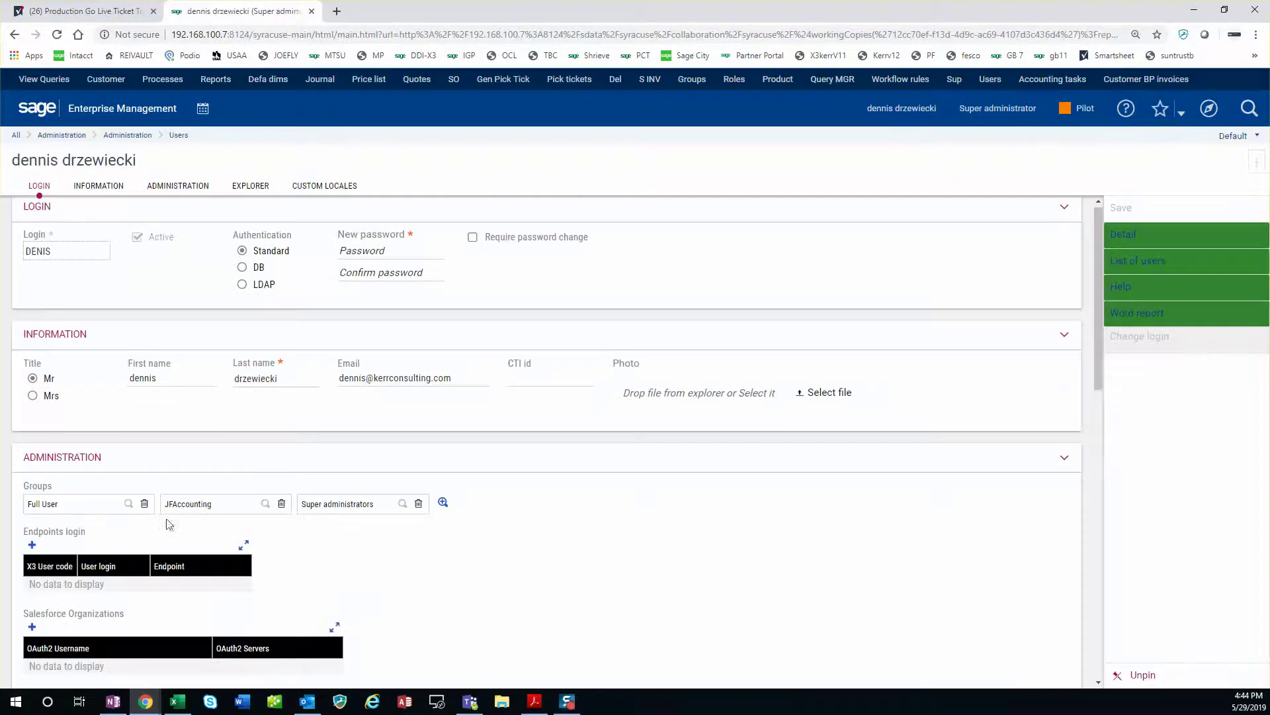
pyautogui.scroll(-3, 47, 395)
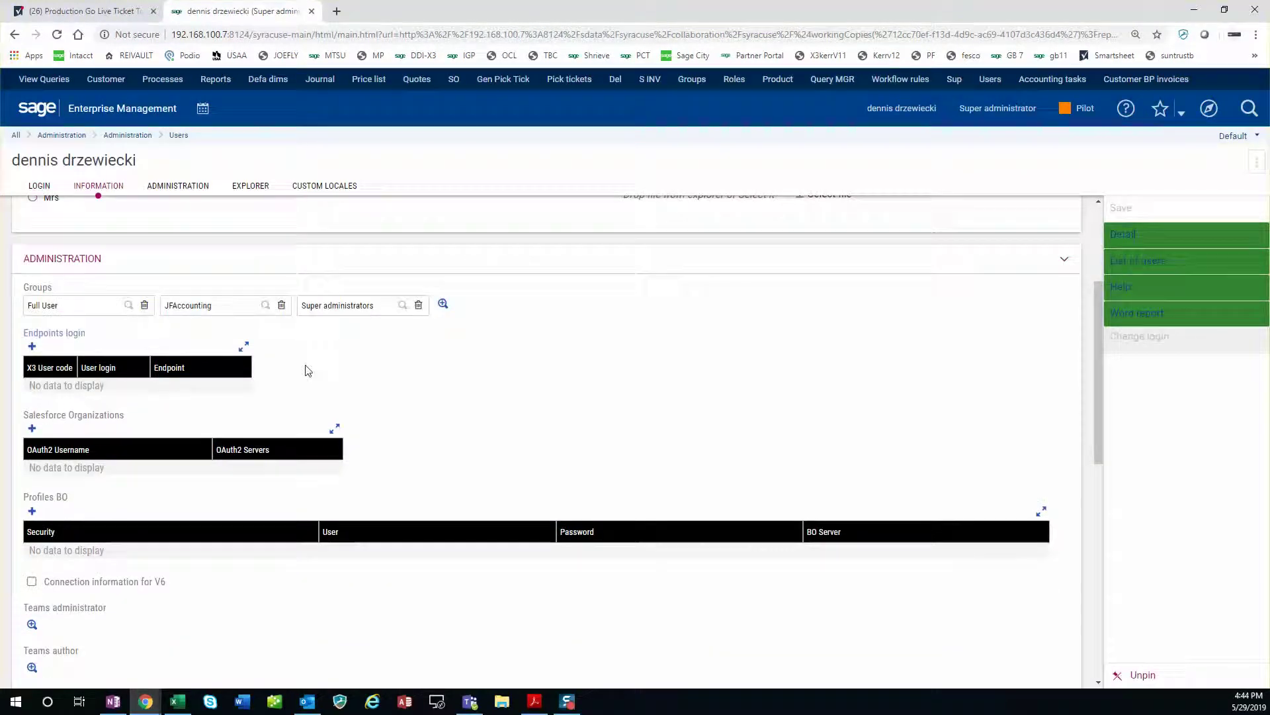
pyautogui.scroll(3, 704, 318)
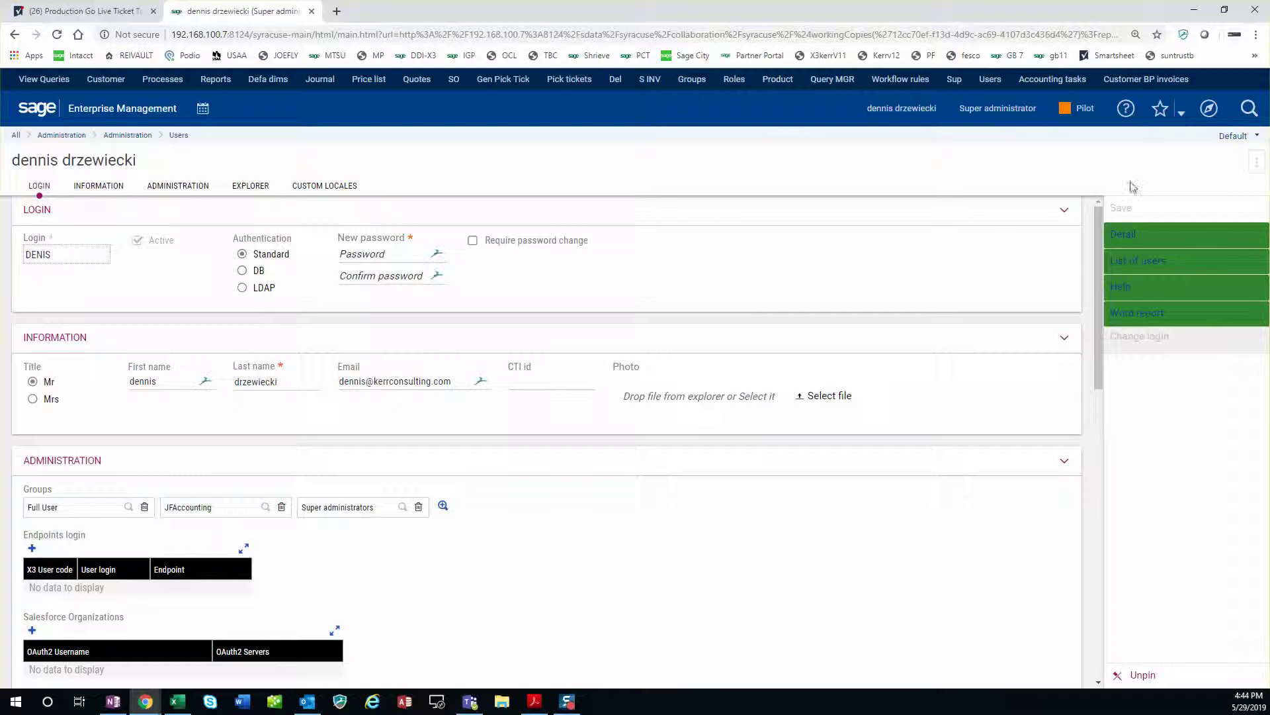
# Open the Setup > Users function from the sitemap navigation page.
pyautogui.click(1209, 108)
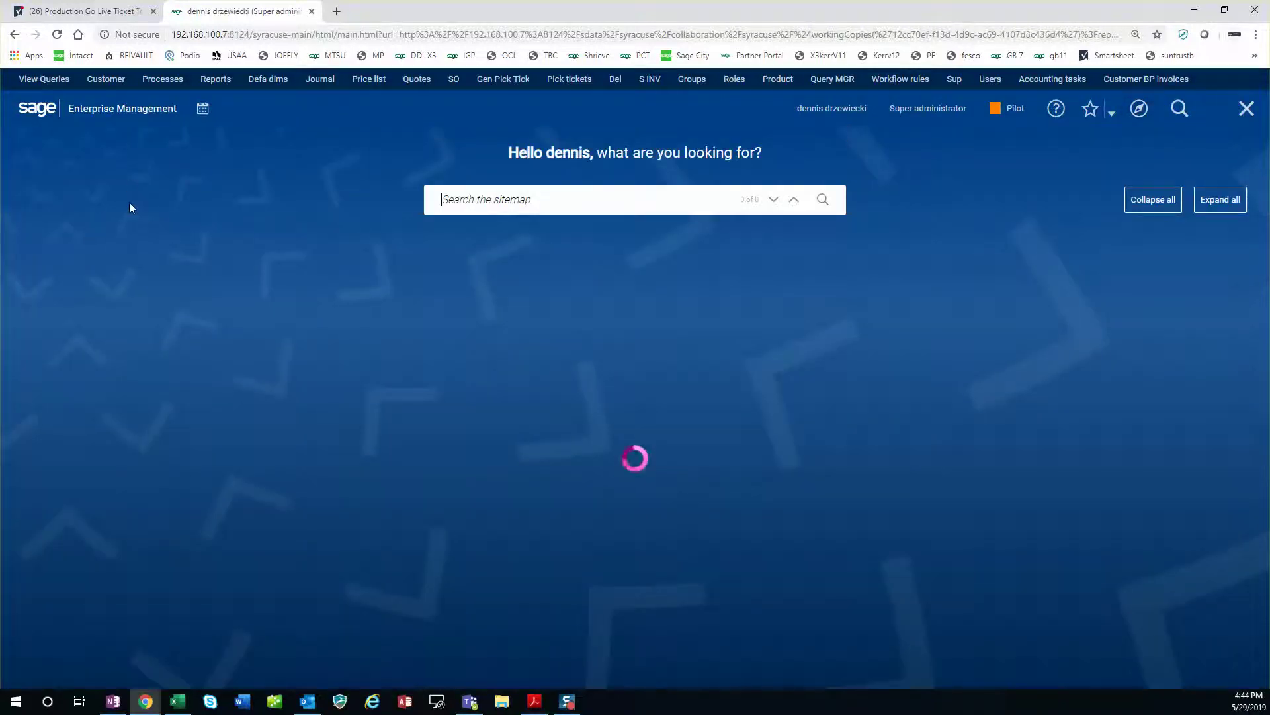
pyautogui.click(90, 267)
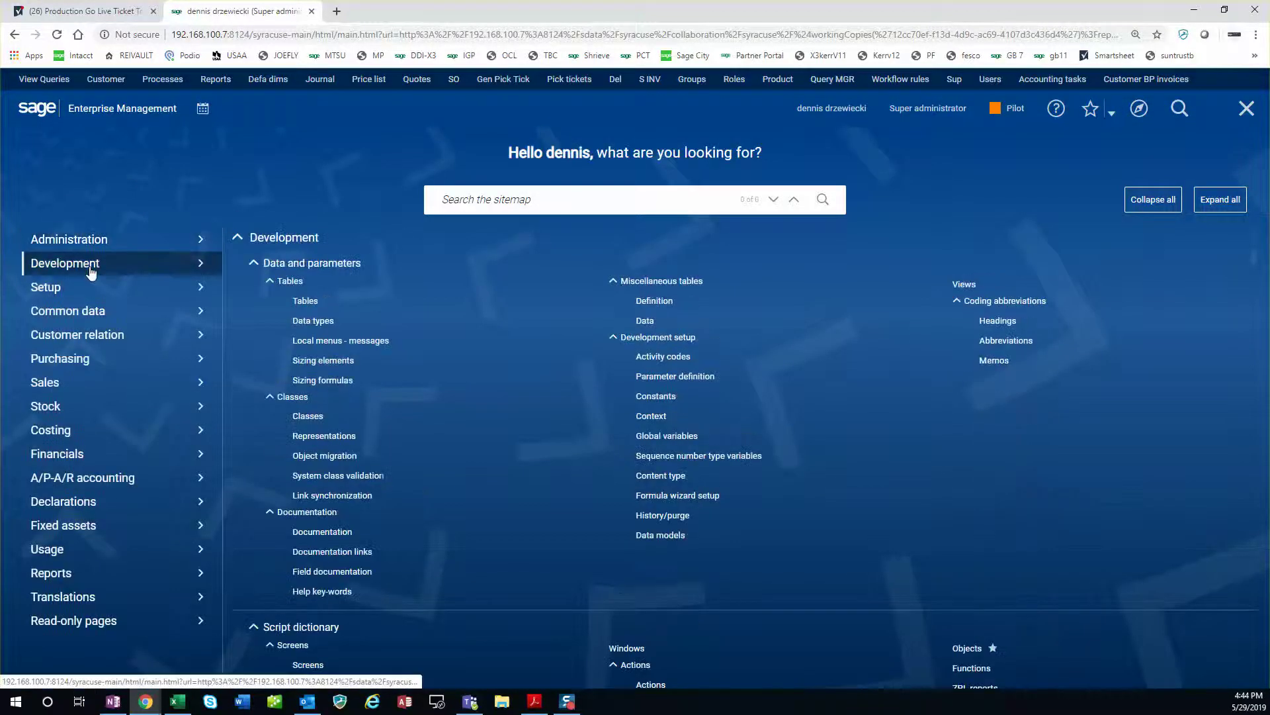
pyautogui.click(97, 291)
pyautogui.click(286, 287)
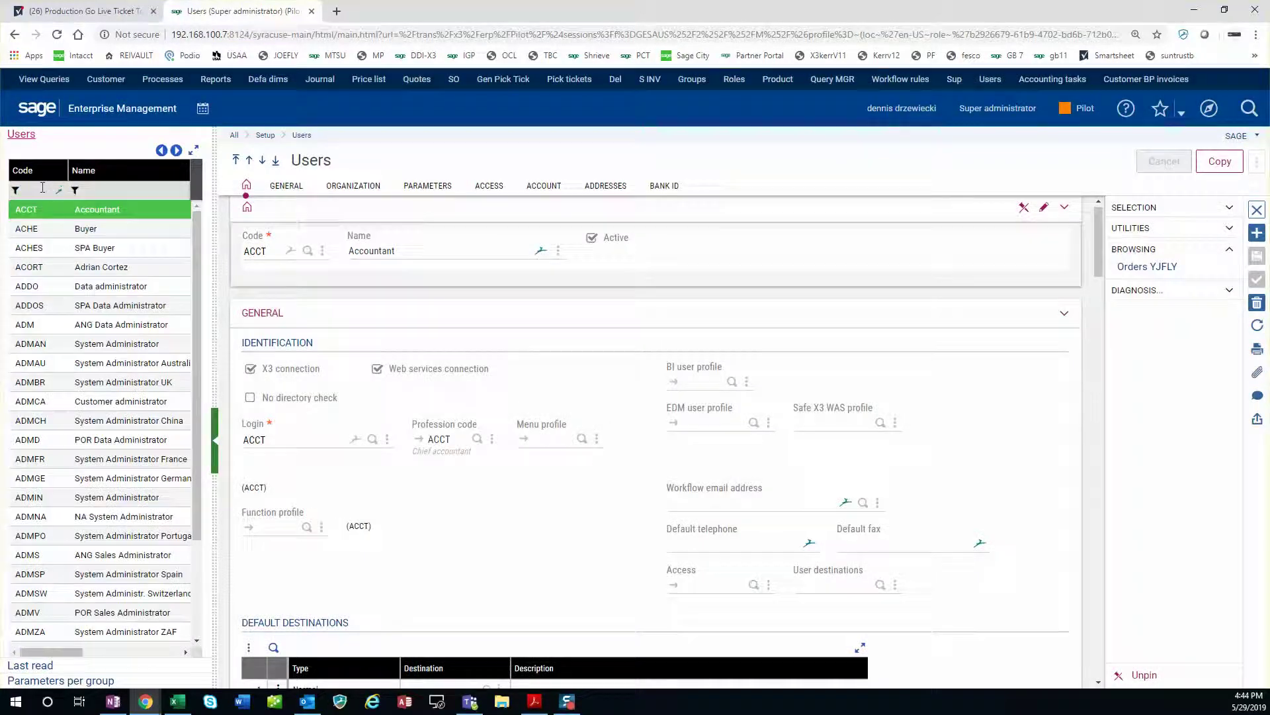
# Filter the users list by code 'denis' and open the DENIS user record.
pyautogui.click(42, 188)
pyautogui.write('denis')
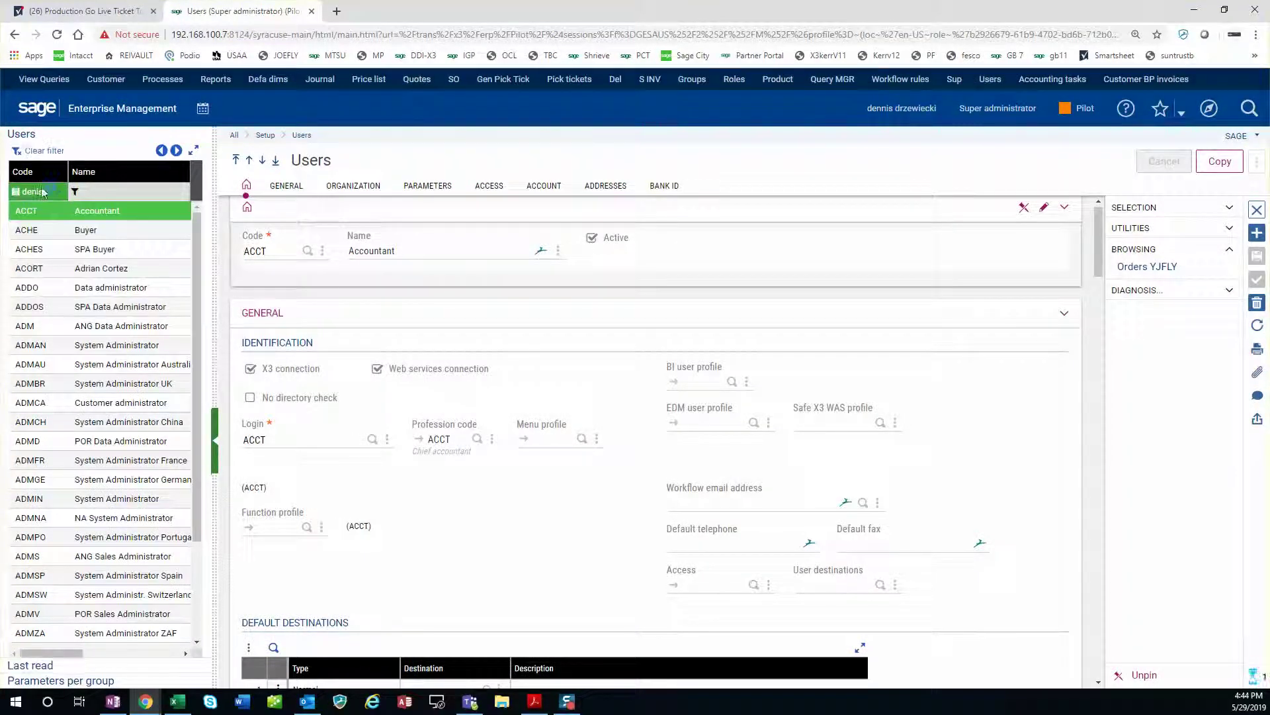
pyautogui.press('Return')
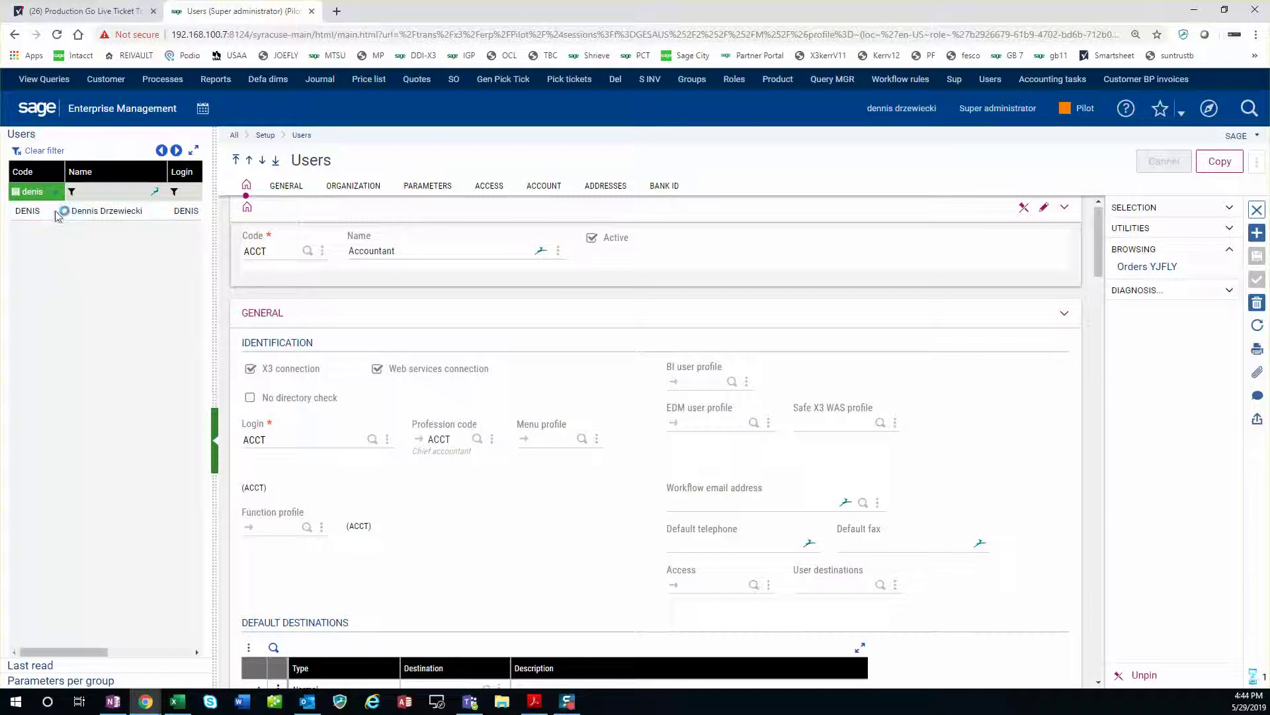
pyautogui.click(59, 211)
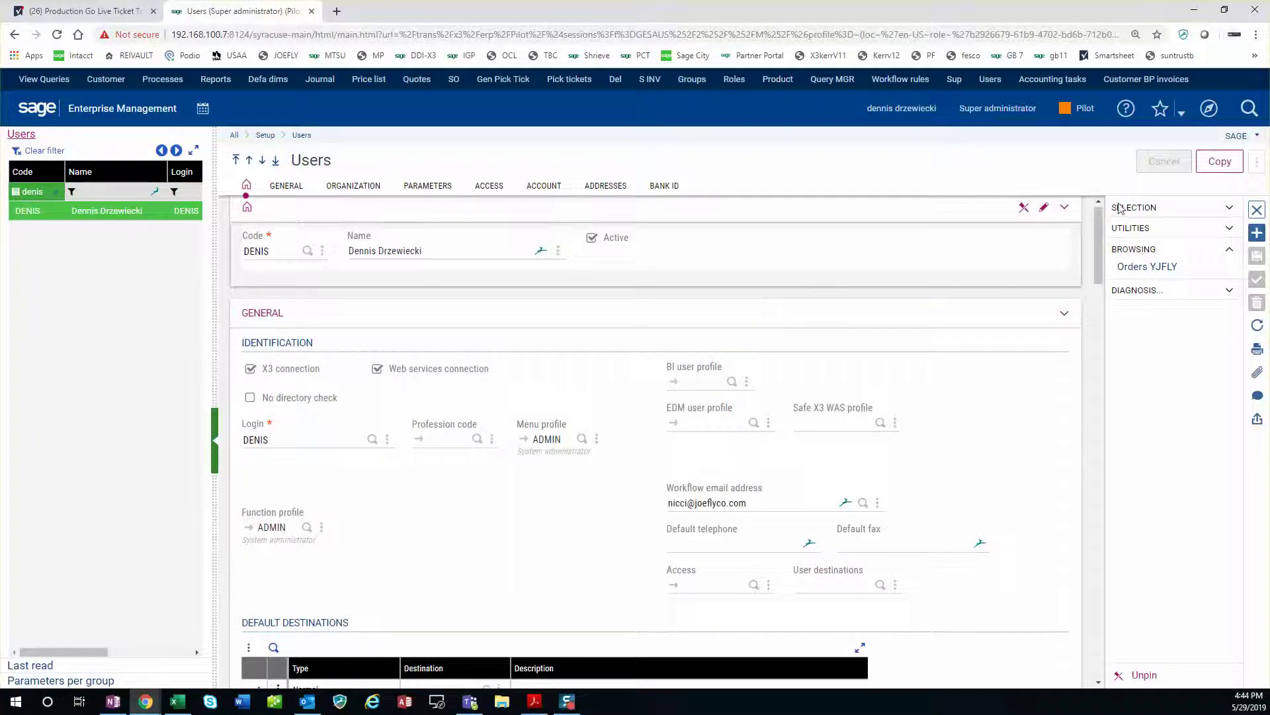
# Copy user DENIS from PILOT to the PROD folder, overwriting the existing PROD record.
pyautogui.click(1220, 162)
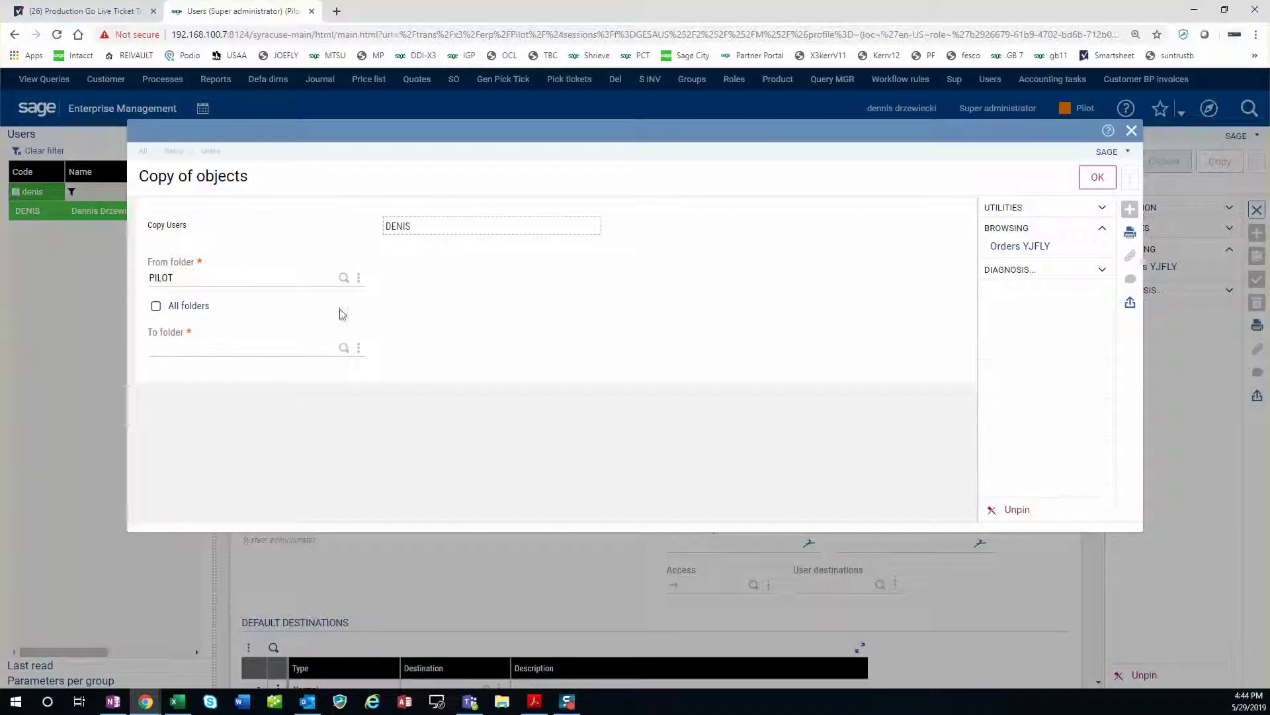
pyautogui.click(344, 349)
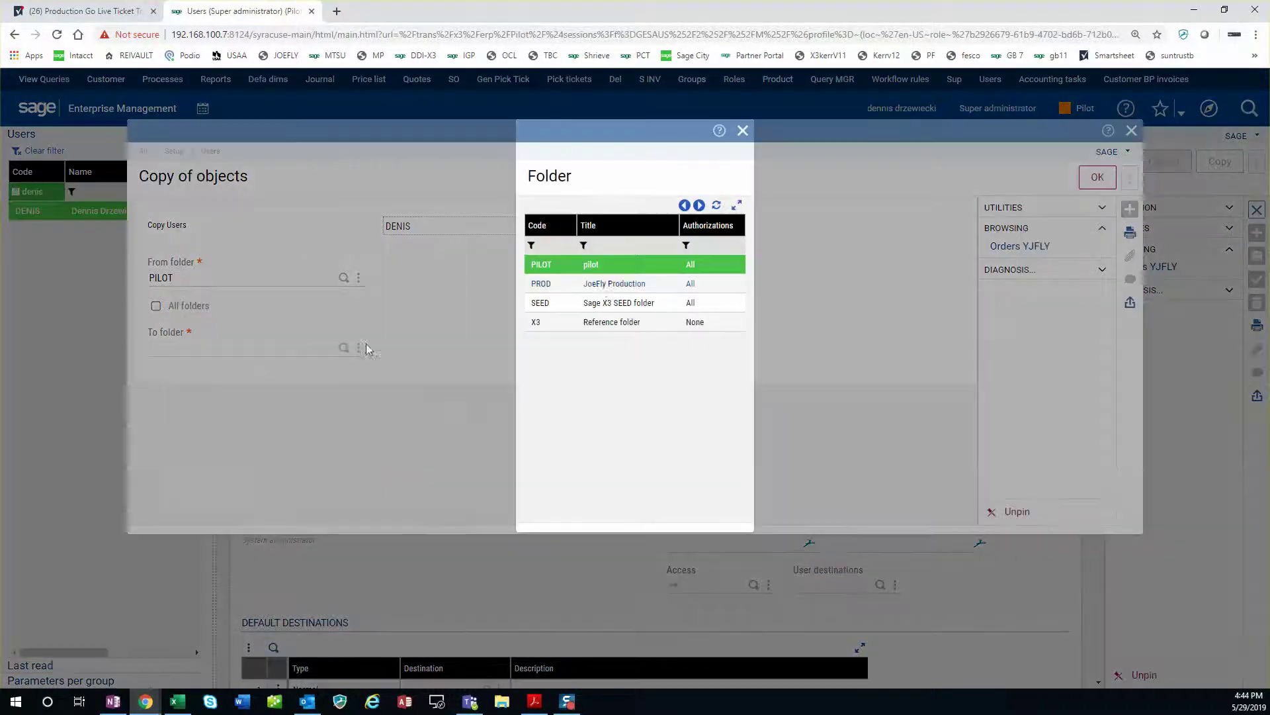
pyautogui.click(608, 285)
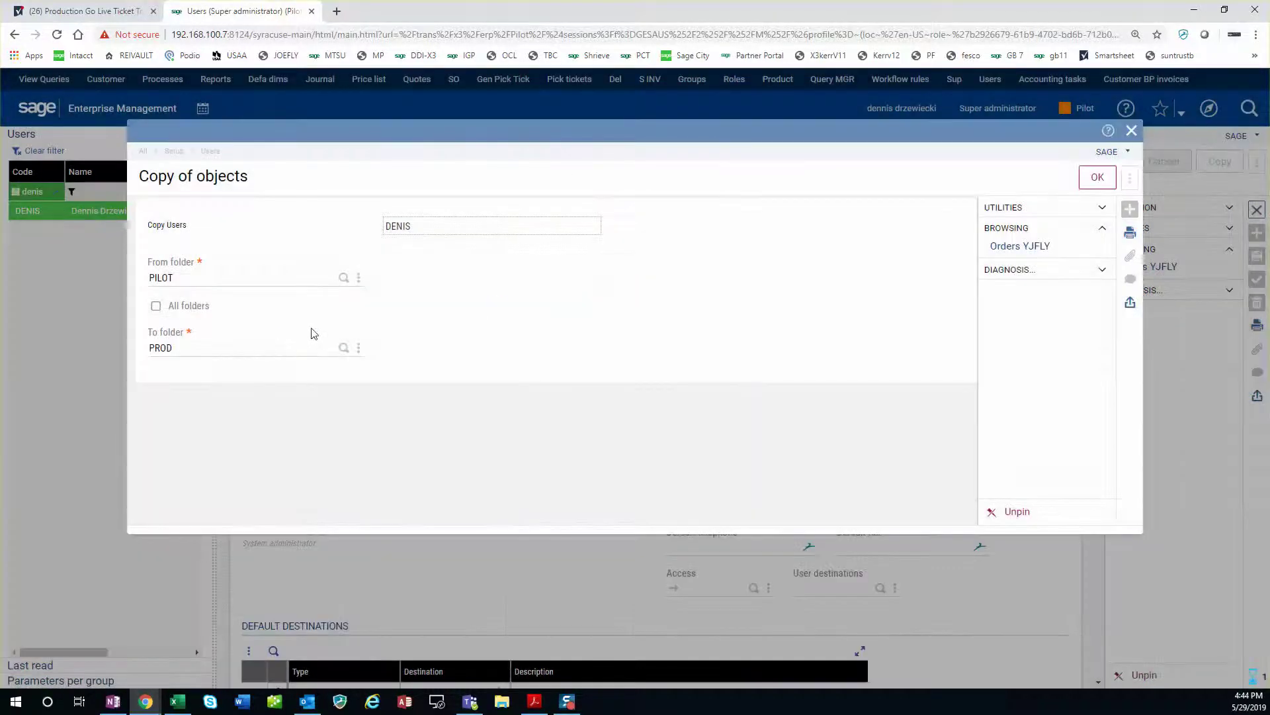
pyautogui.click(1097, 177)
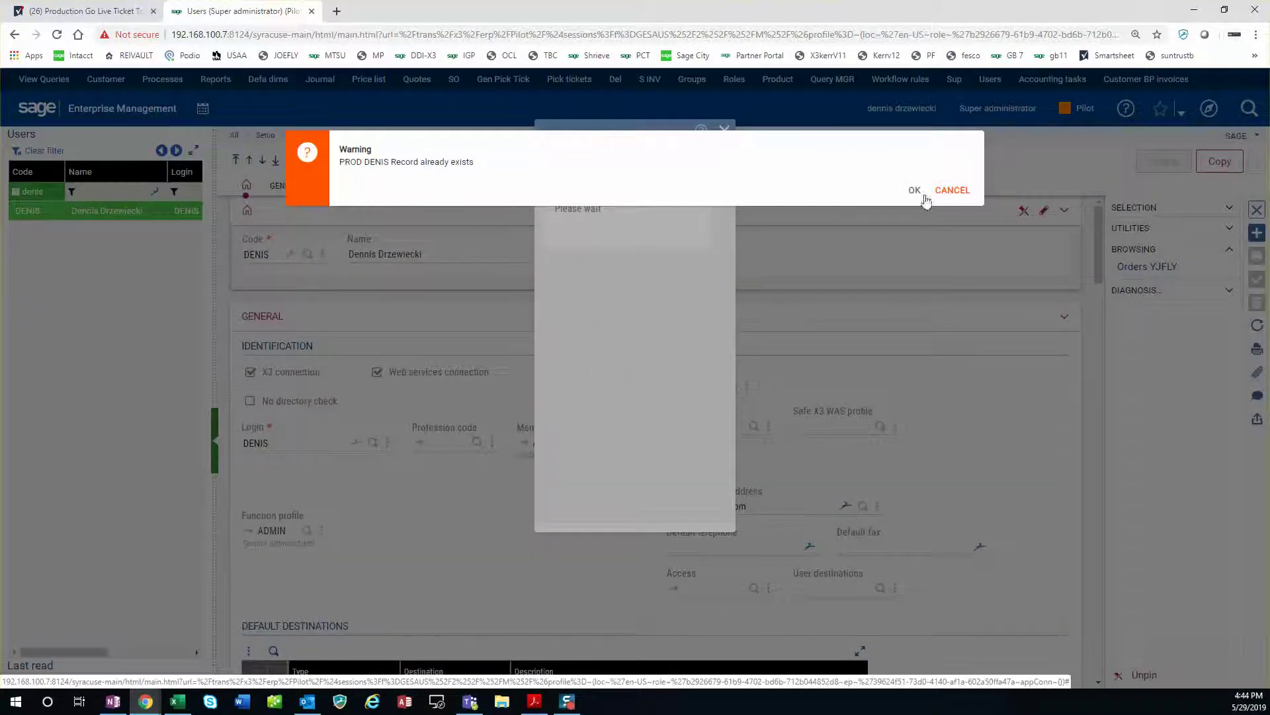
pyautogui.click(915, 190)
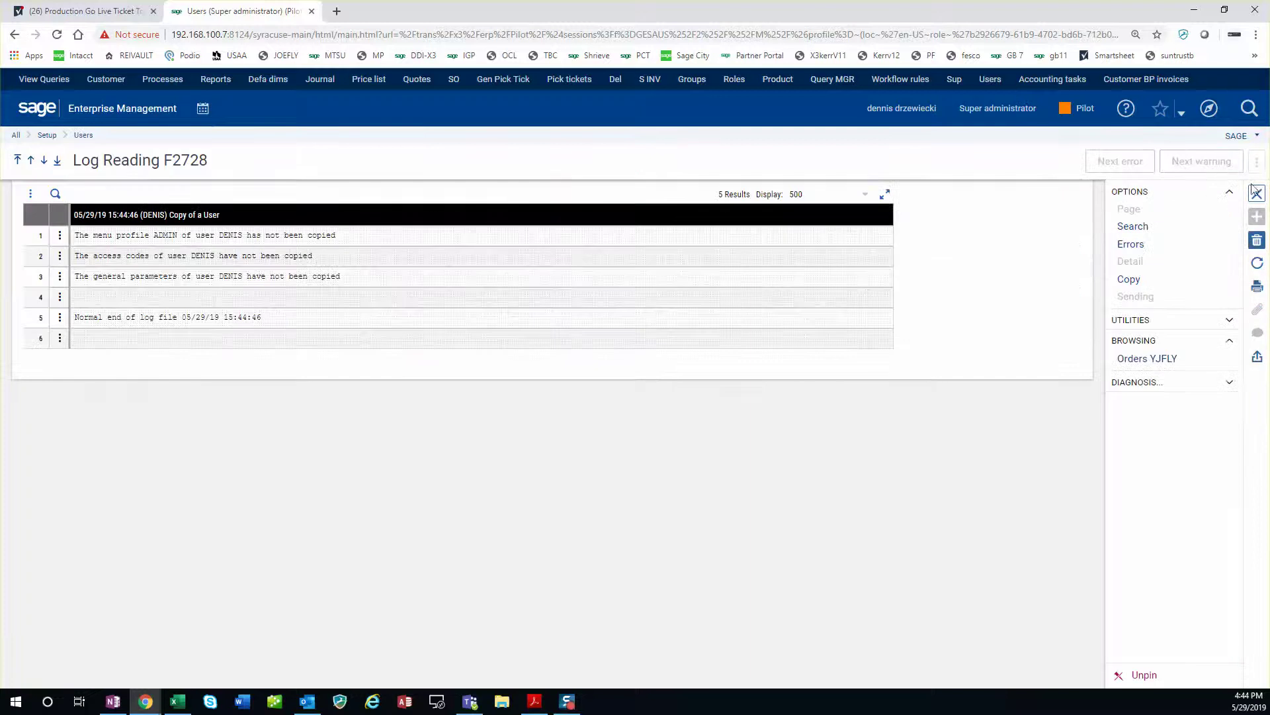
pyautogui.click(1256, 193)
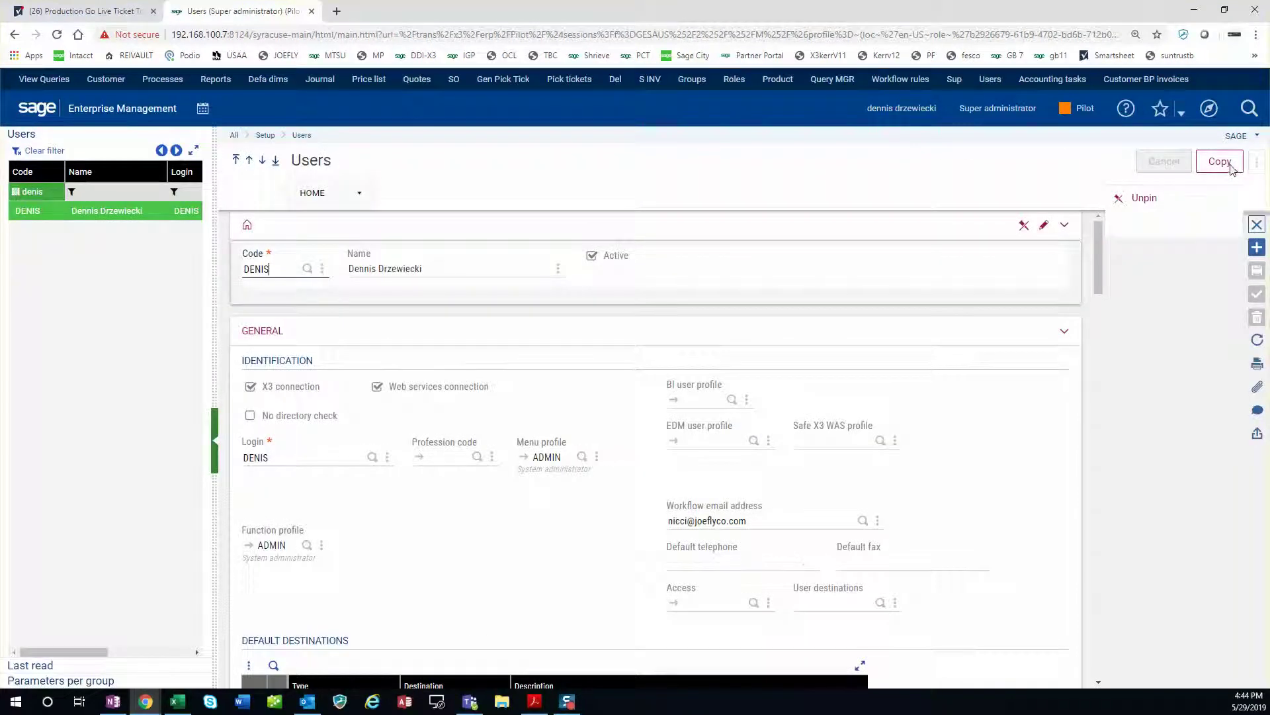
# Attempt copying DENIS to the X3 folder and dismiss the insufficient access rights error.
pyautogui.click(1221, 162)
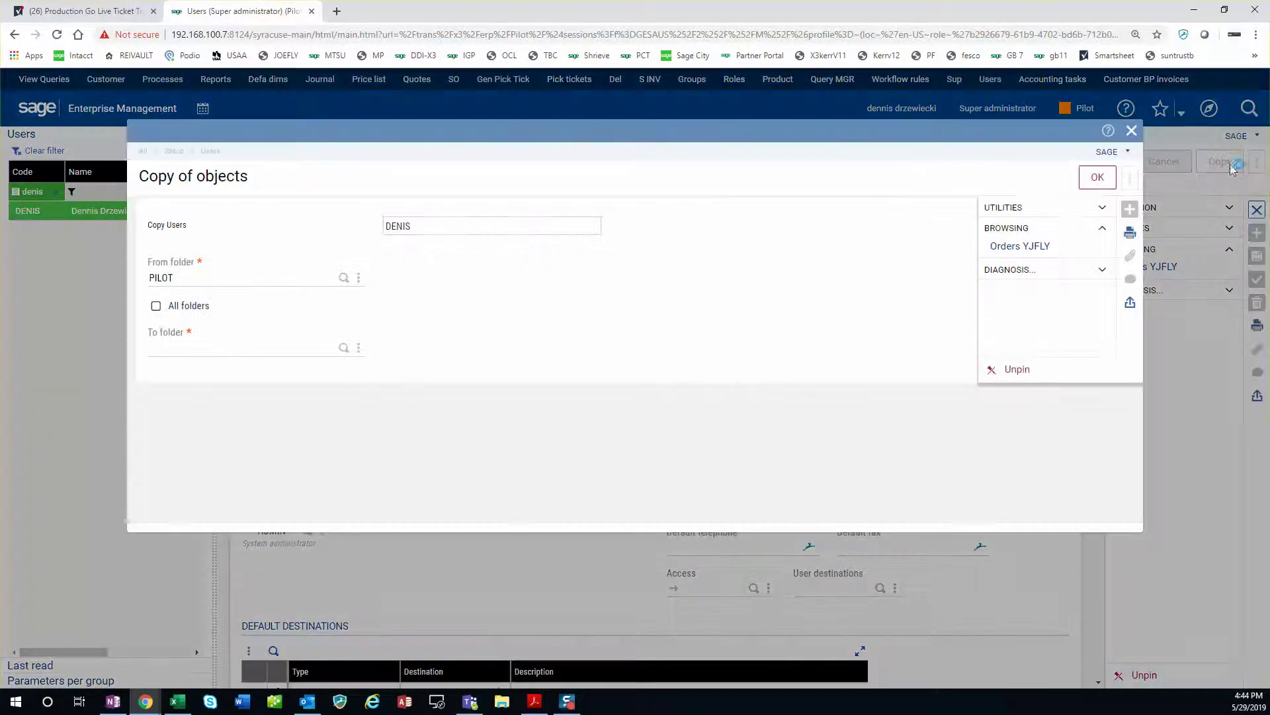
pyautogui.click(344, 349)
pyautogui.click(537, 324)
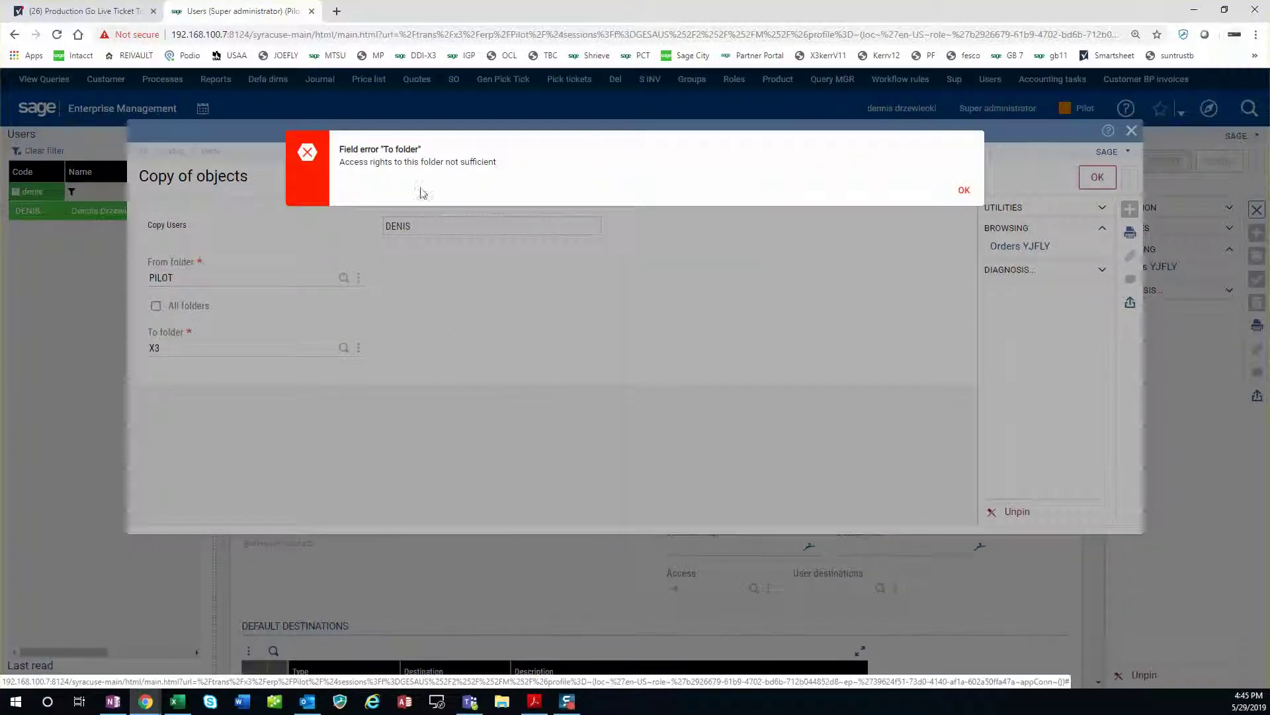
pyautogui.click(963, 191)
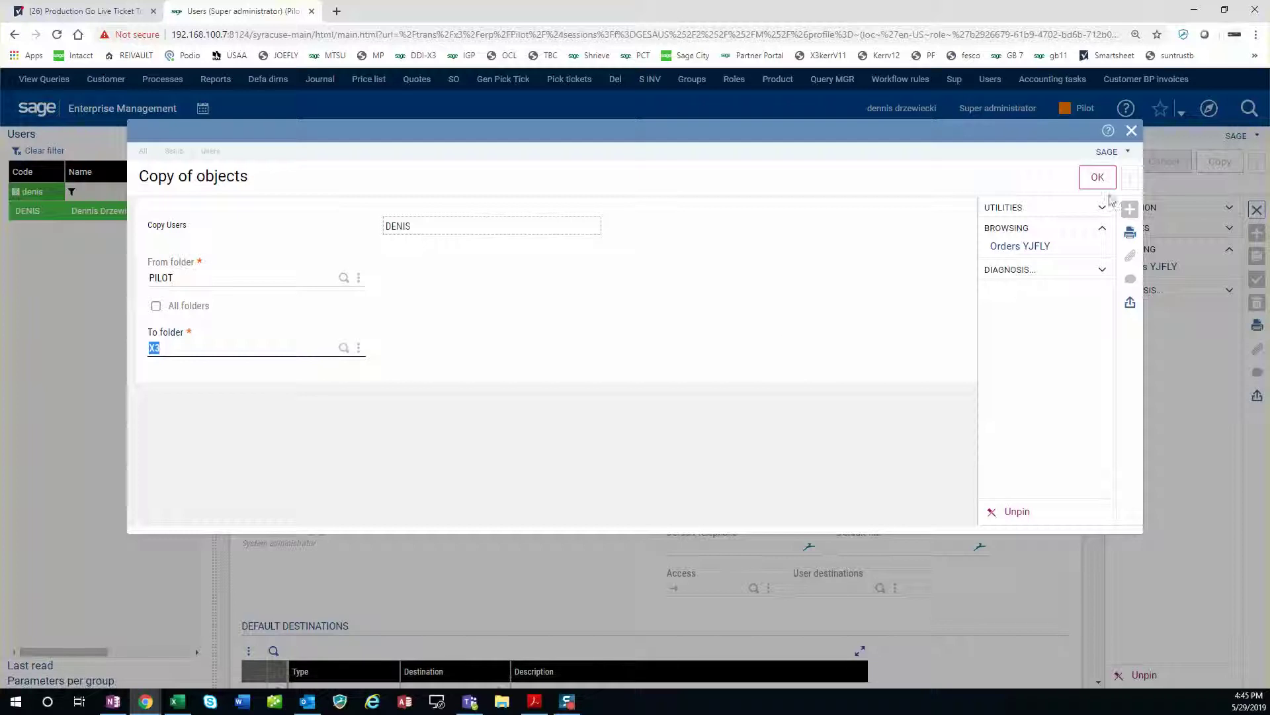
pyautogui.click(1133, 162)
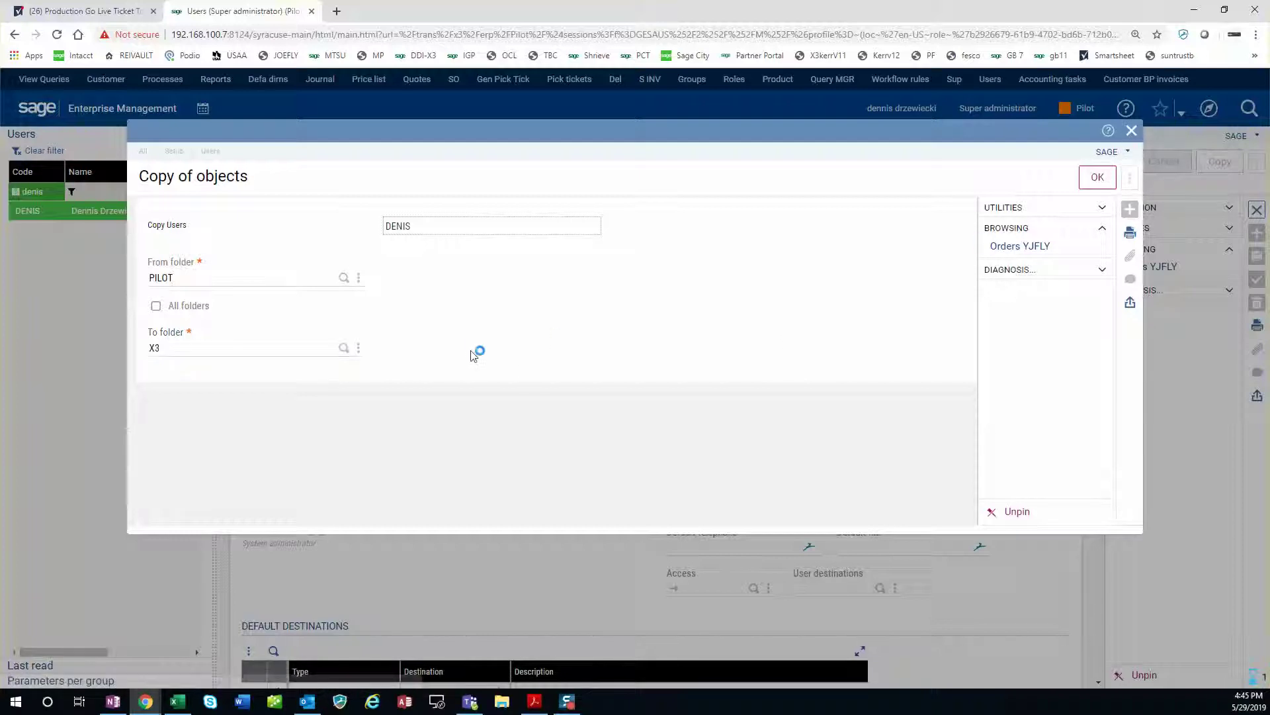